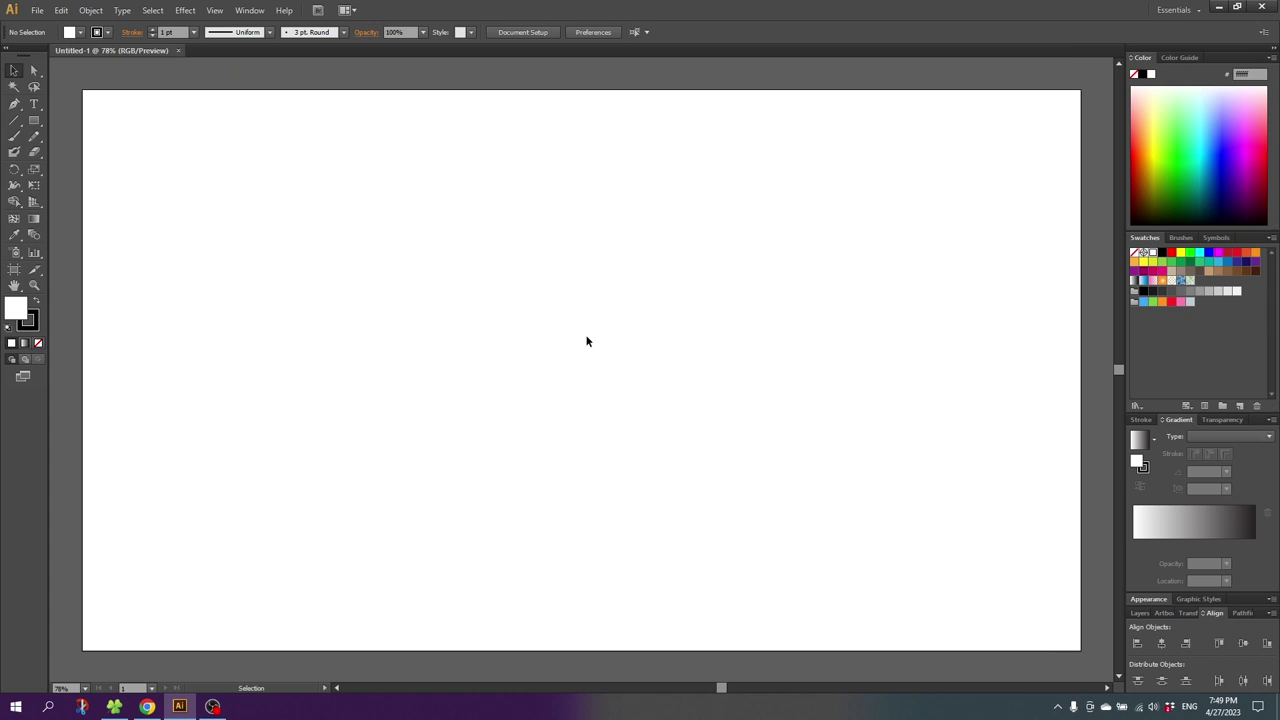
Step: Turn on Show Grid and Snap to Grid from the View menu
left_click(217, 12)
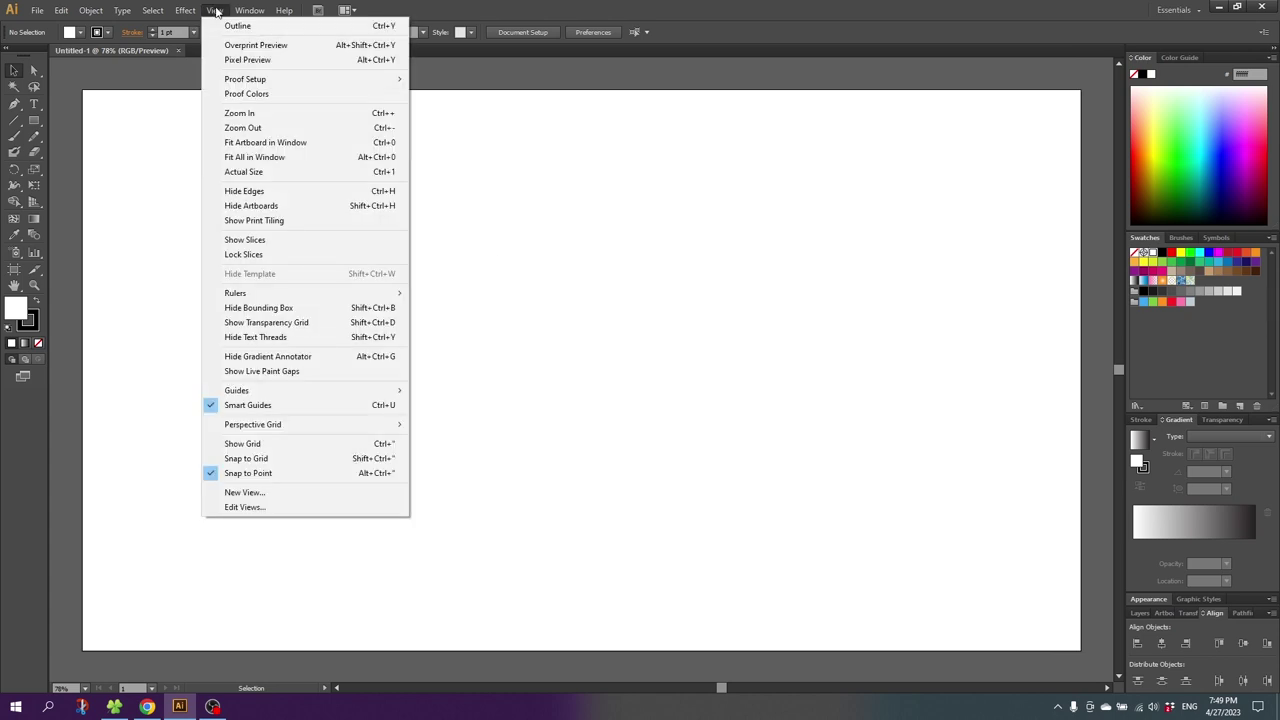
left_click(279, 444)
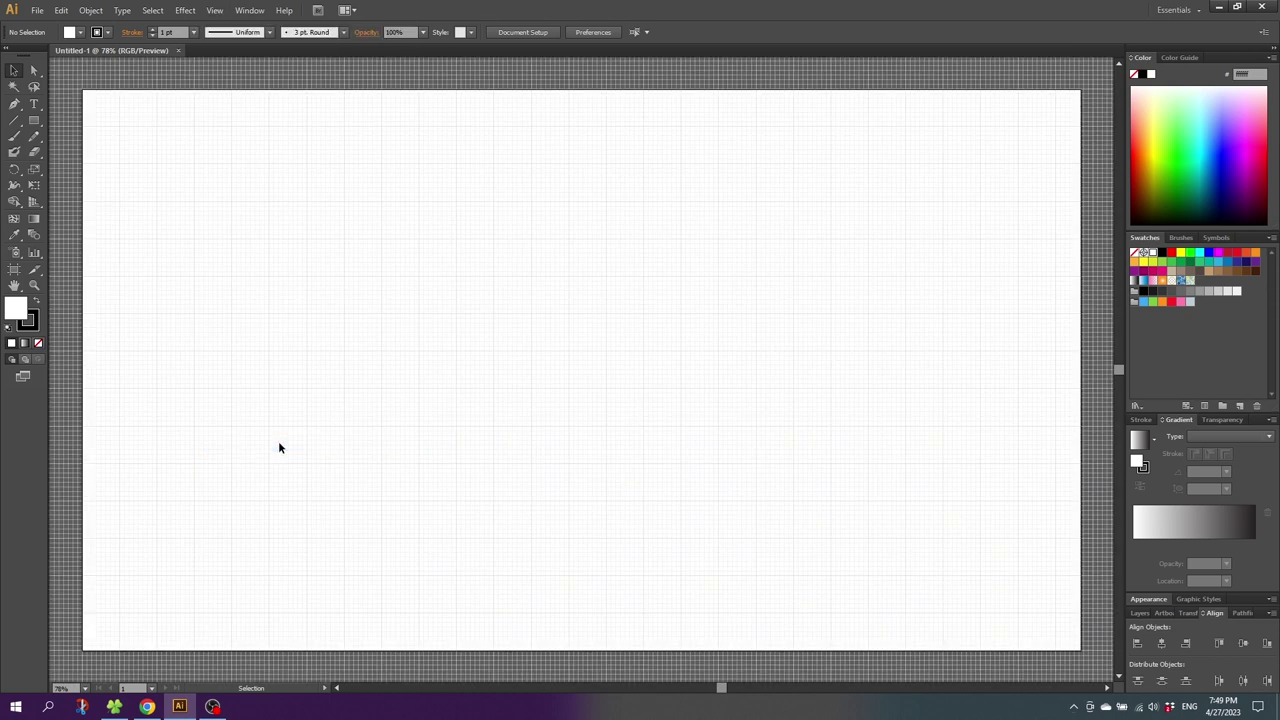
left_click(214, 10)
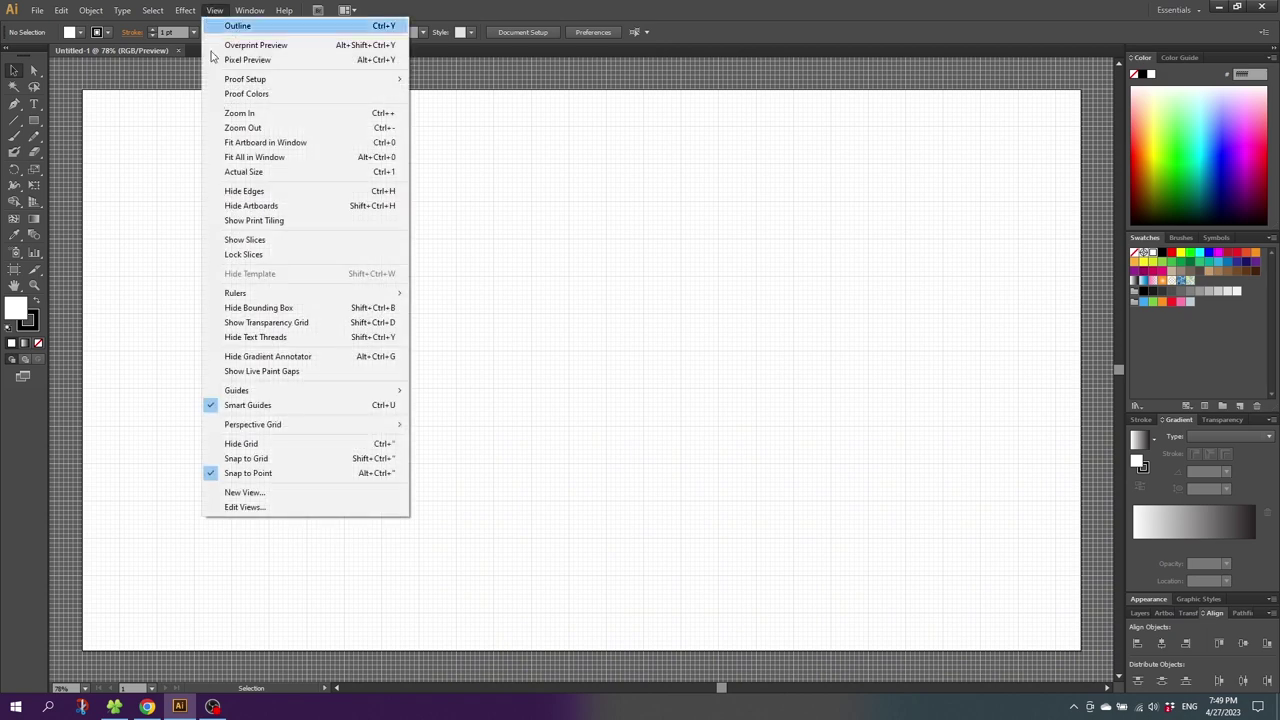
left_click(250, 458)
Step: Zoom into the artboard's upper left and draw the first circle with the Ellipse tool
left_click(35, 285)
left_click_drag(366, 209, 769, 484)
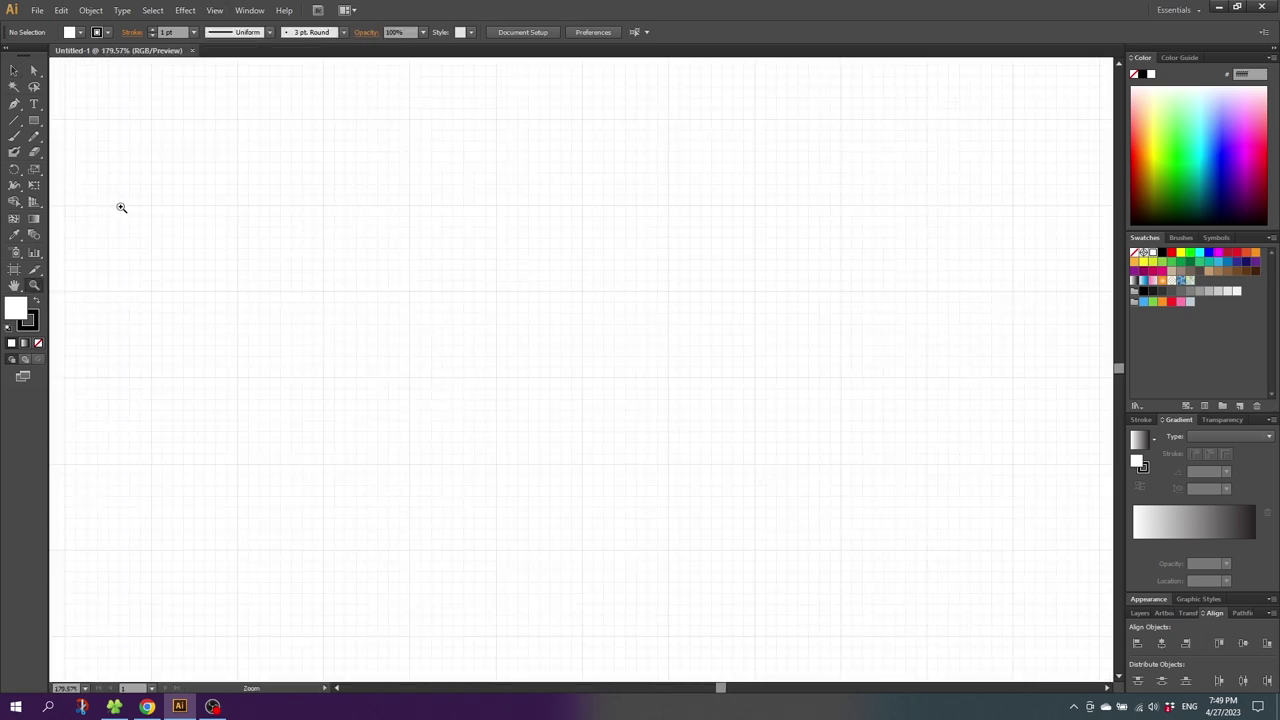
left_click_drag(34, 120, 89, 153)
left_click_drag(323, 204, 410, 283)
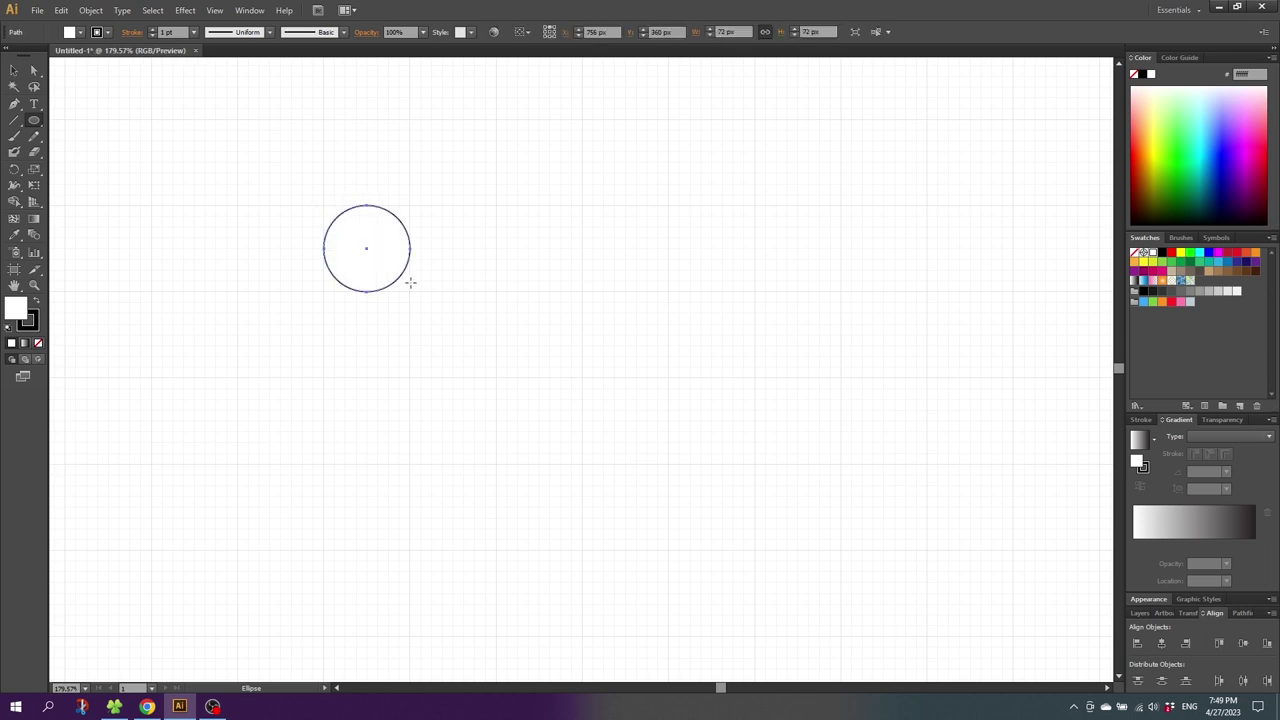
Step: Alt-drag an overlapping copy of the circle and enlarge it
left_click(14, 70)
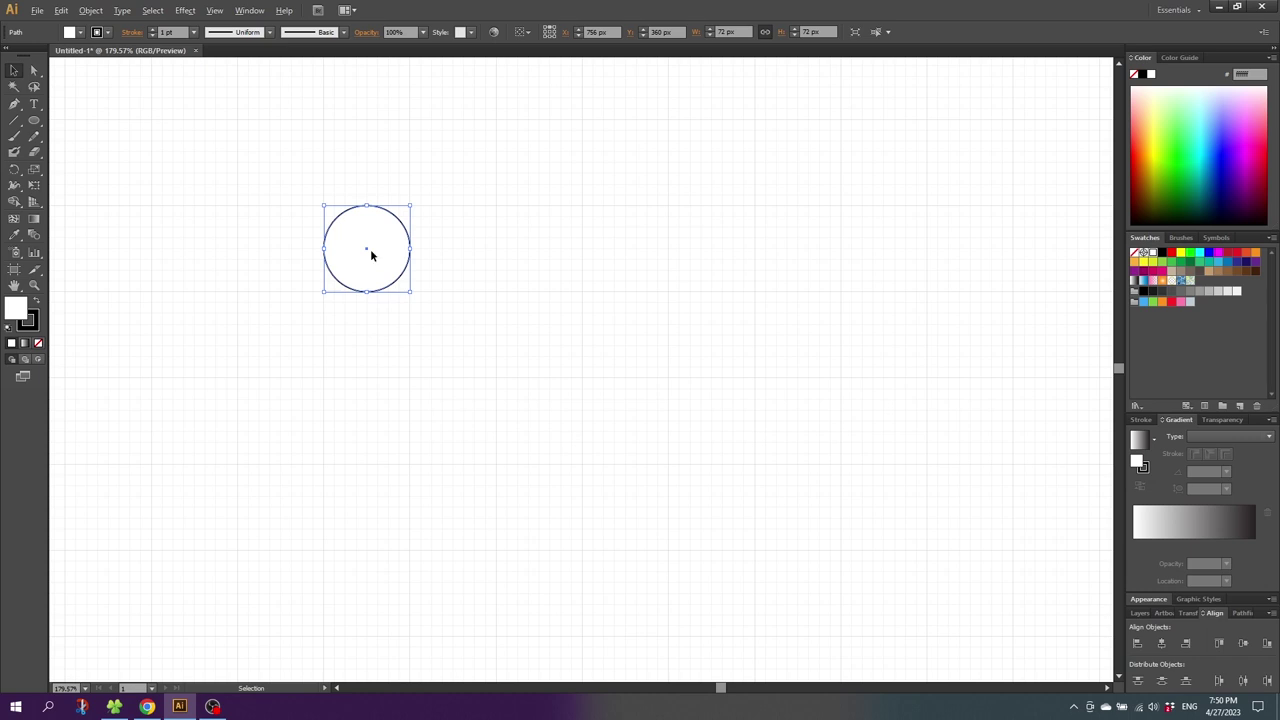
left_click_drag(372, 247, 412, 252)
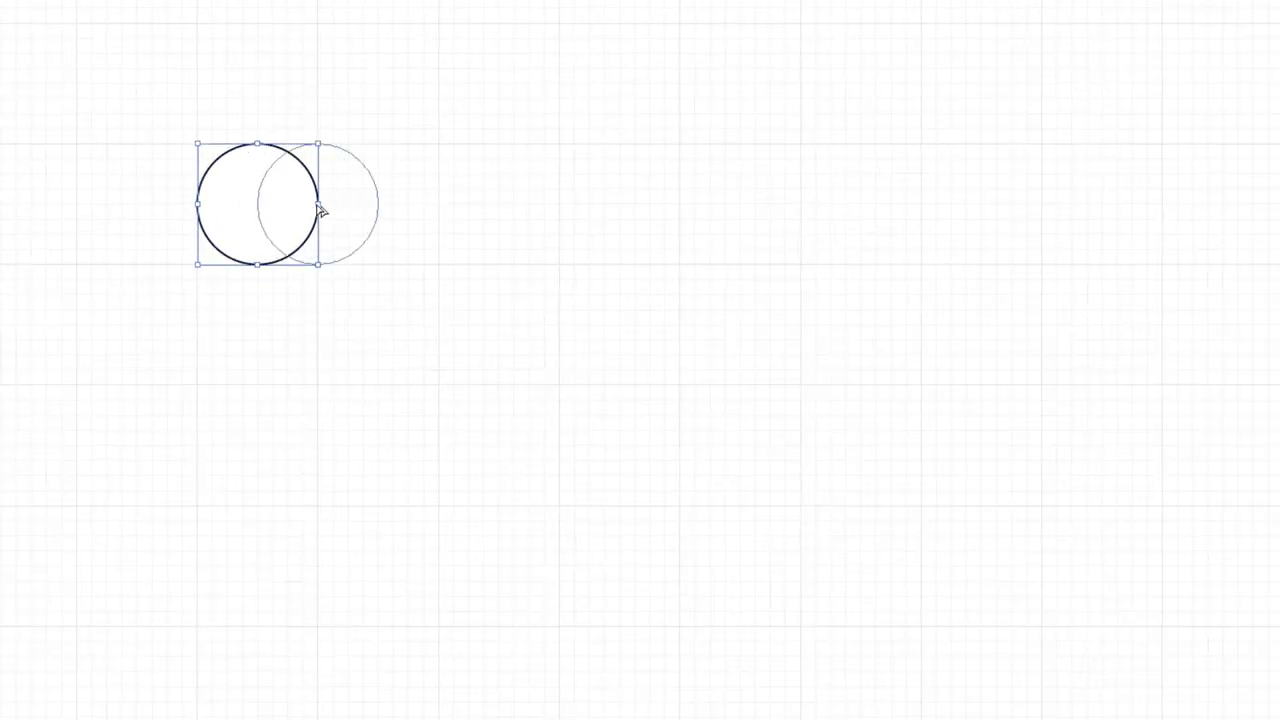
left_click_drag(321, 210, 318, 209)
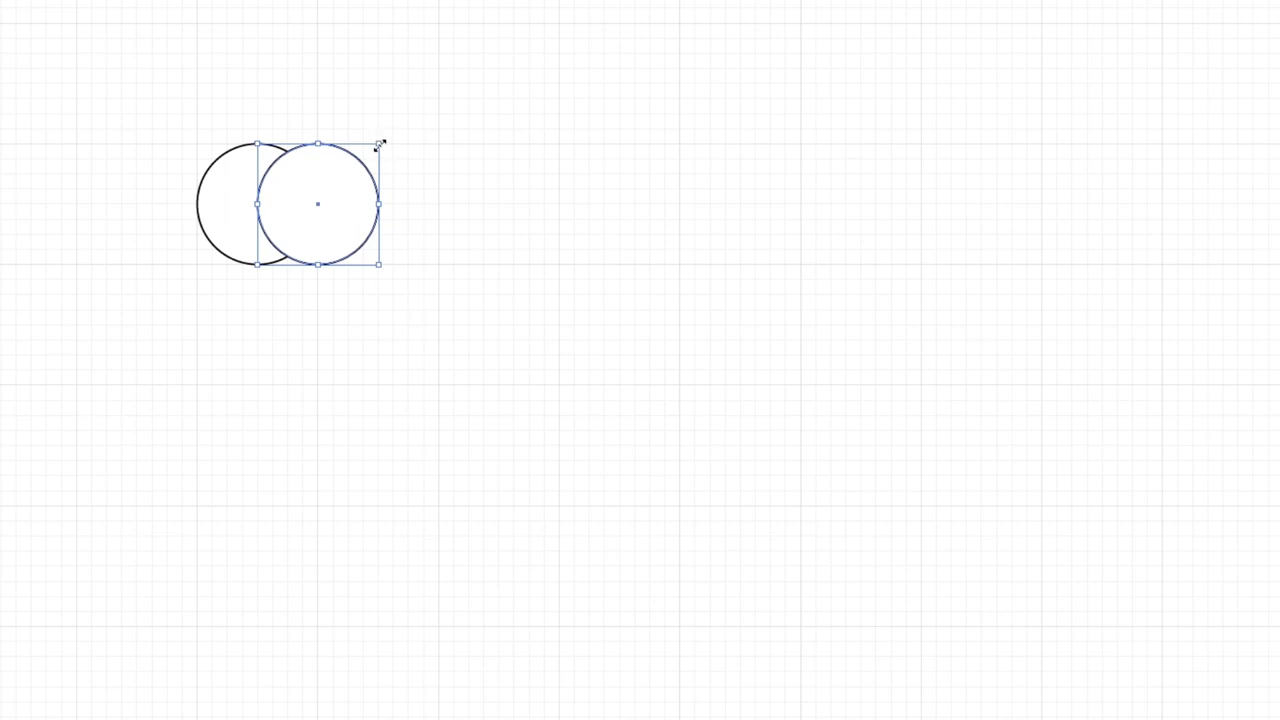
left_click_drag(380, 145, 438, 84)
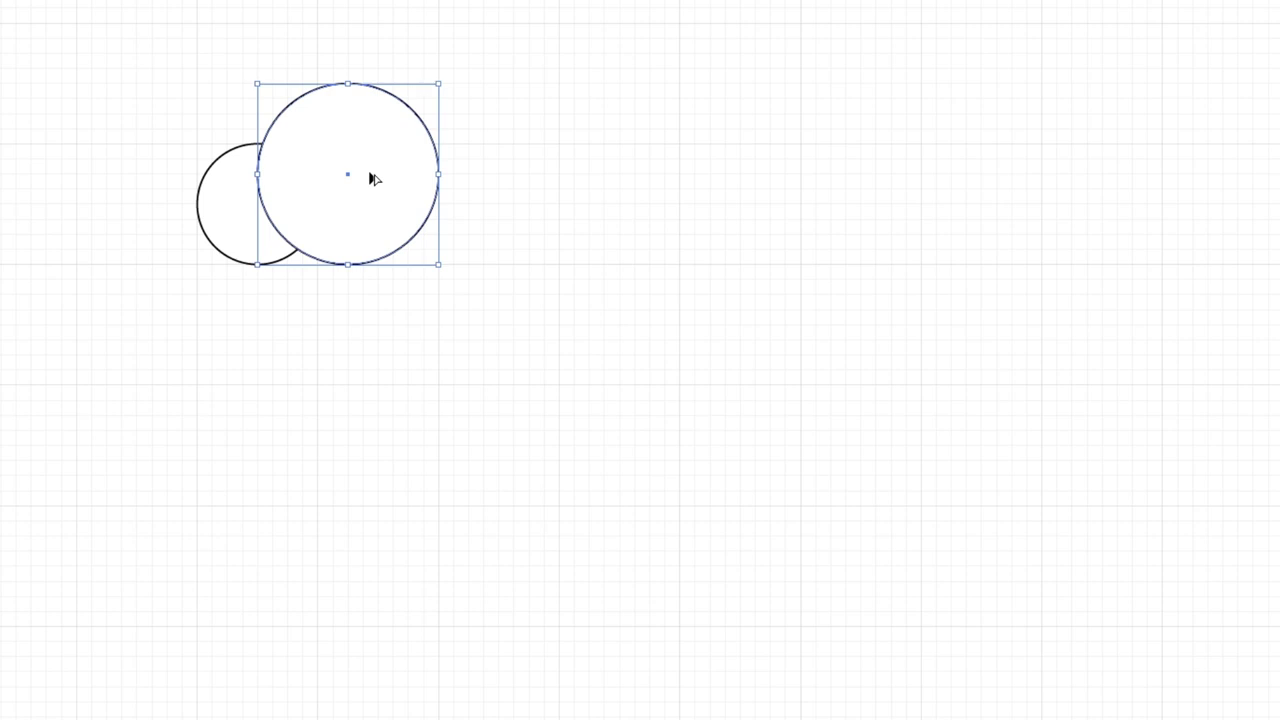
Step: Add a biggest circle further right and copy the small circle to the cloud's right end
left_click_drag(366, 178, 449, 178)
left_click_drag(530, 84, 592, 23)
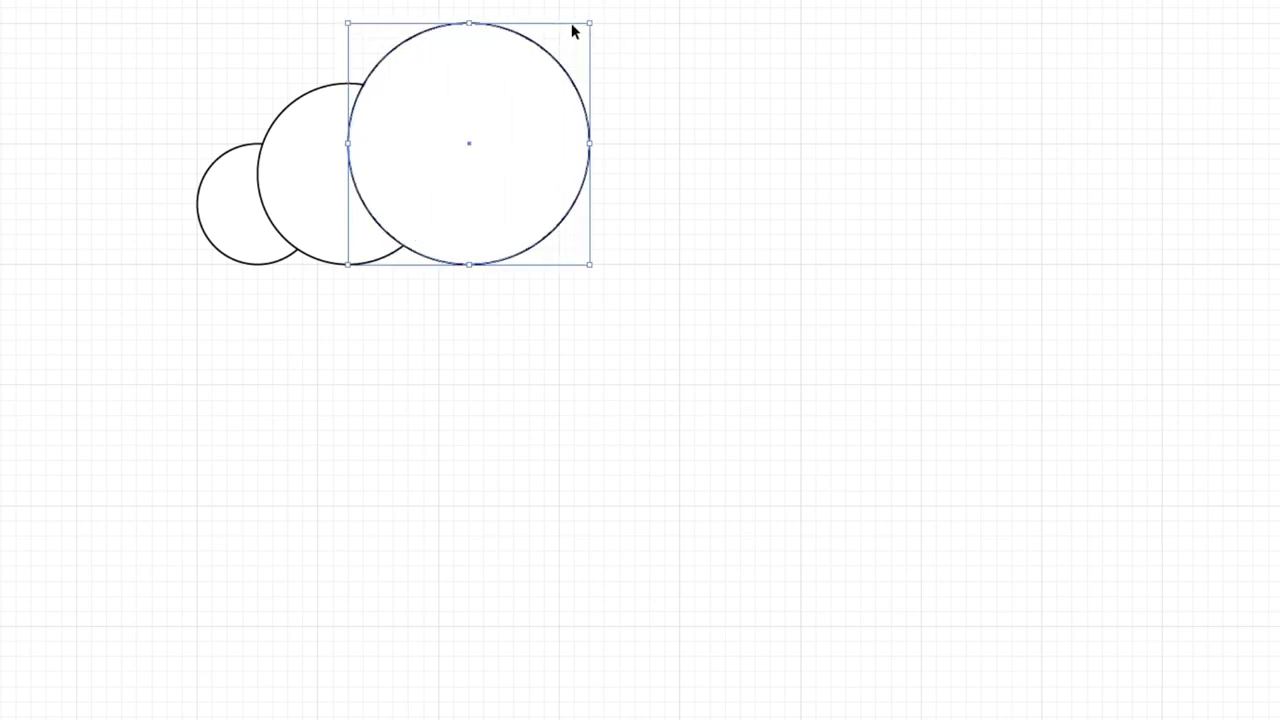
left_click(229, 206)
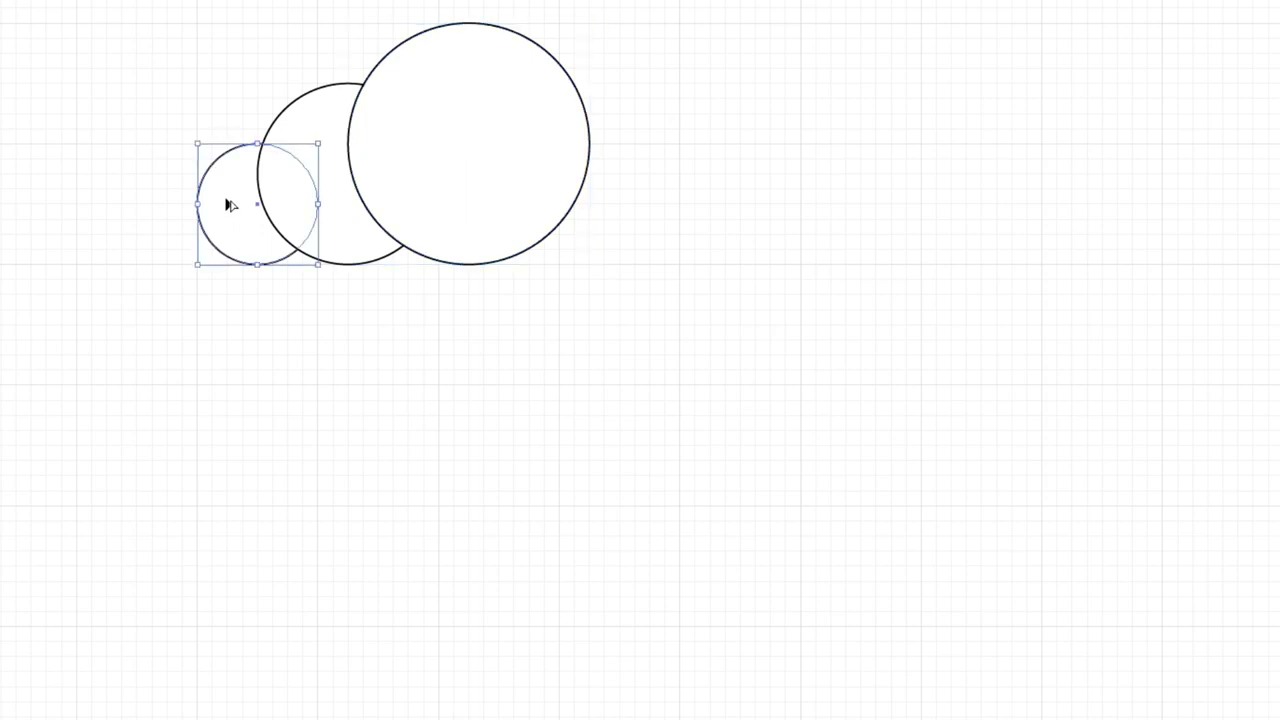
left_click_drag(228, 202, 560, 198)
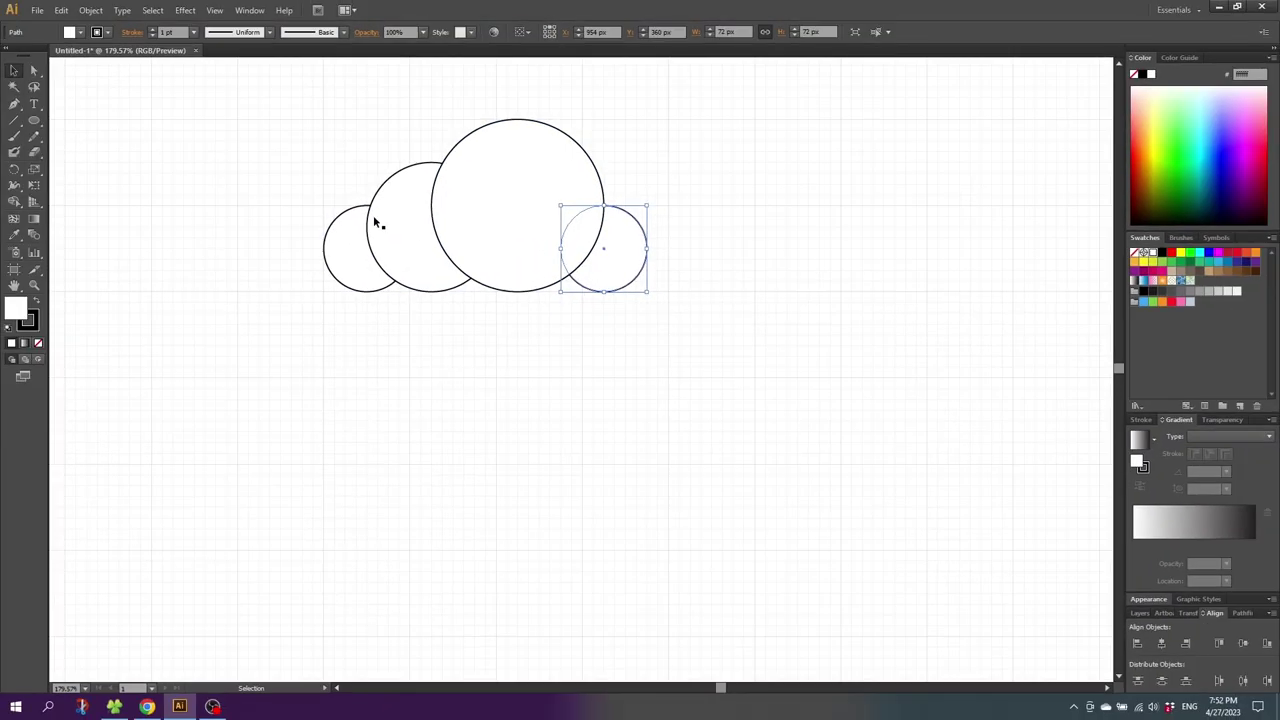
Step: Draw a rectangle across the circles' bottoms, then marquee-select all five shapes
left_click(33, 121)
left_click_drag(33, 121, 76, 121)
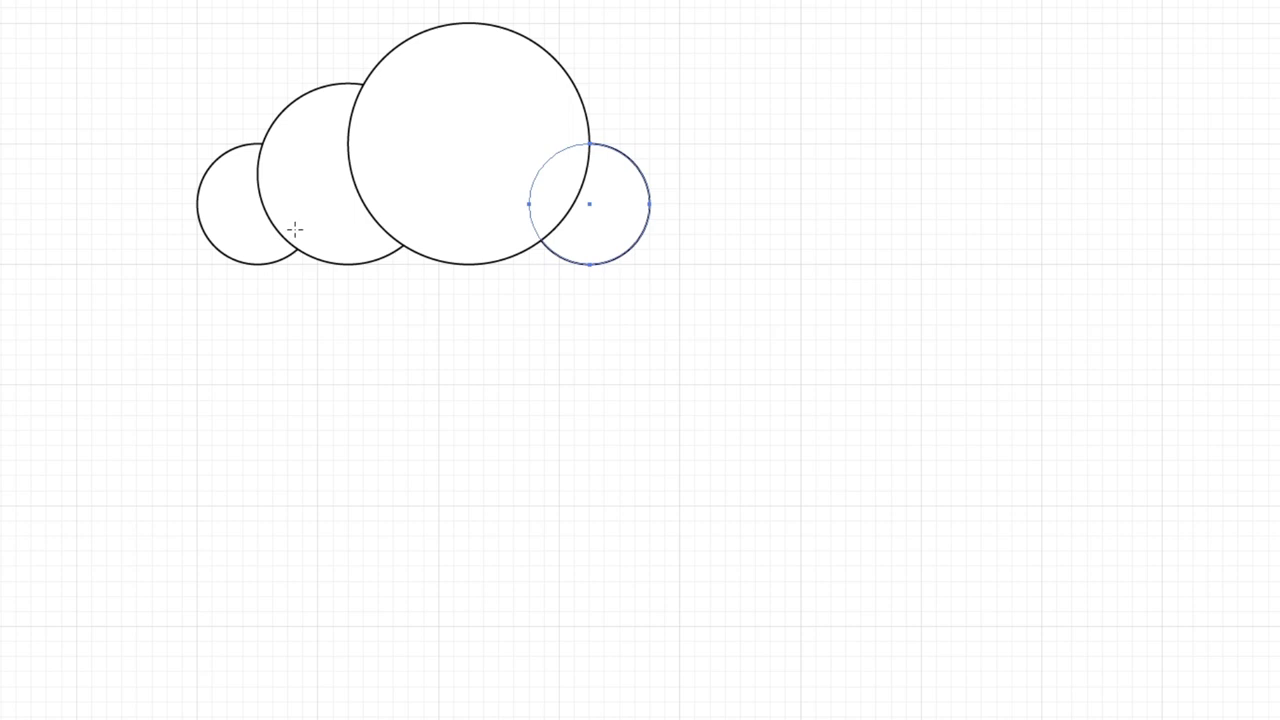
left_click_drag(257, 264, 589, 225)
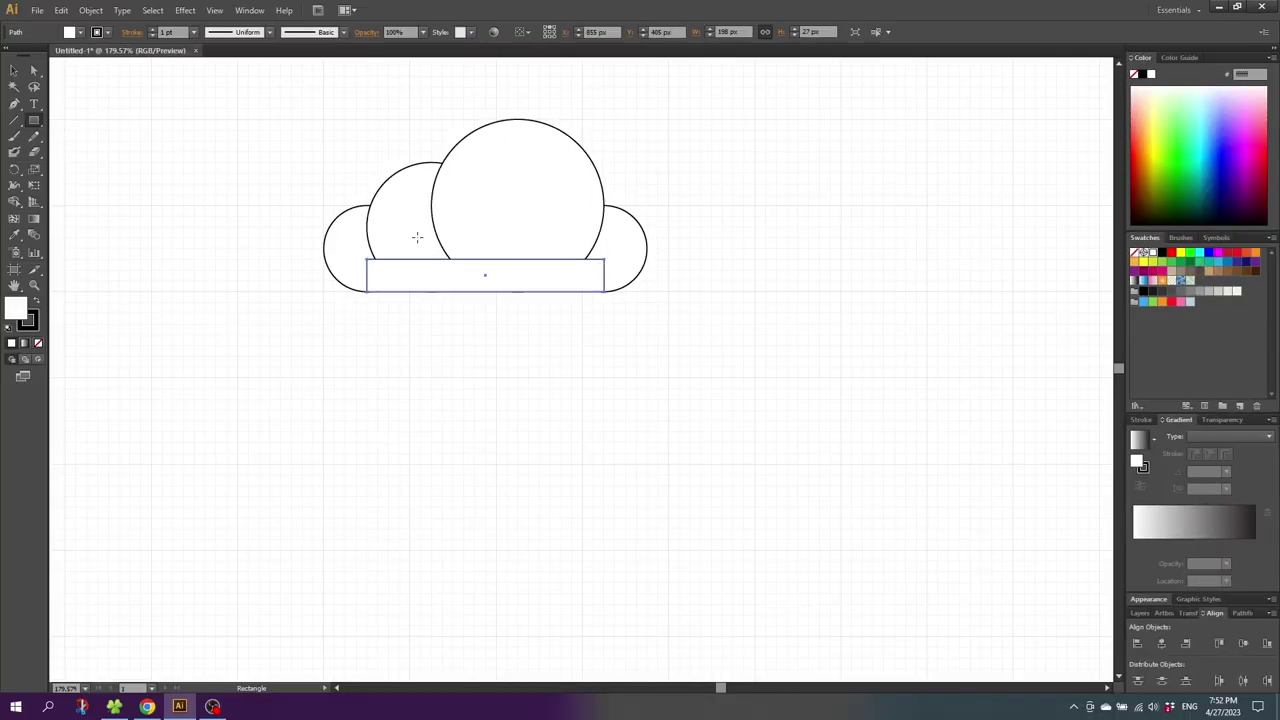
left_click(14, 70)
left_click_drag(235, 122, 735, 314)
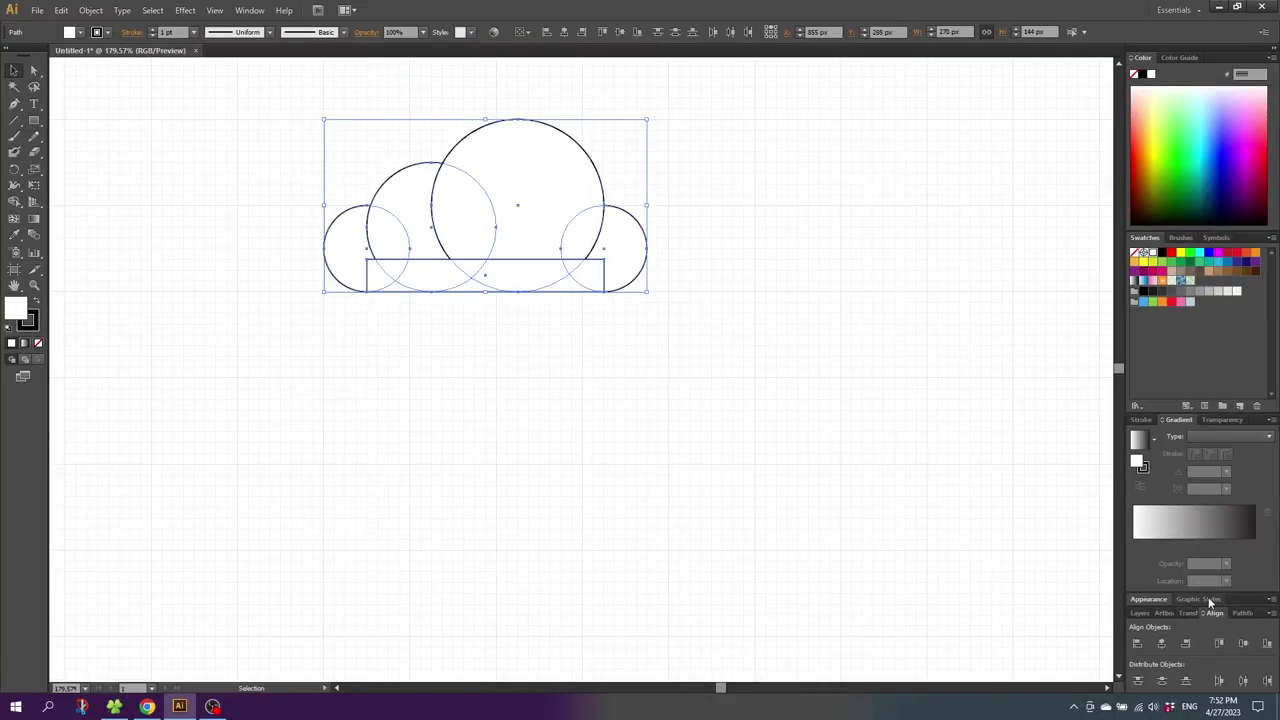
Step: Unite the circles and rectangle with Pathfinder, then deselect the cloud
left_click(1240, 615)
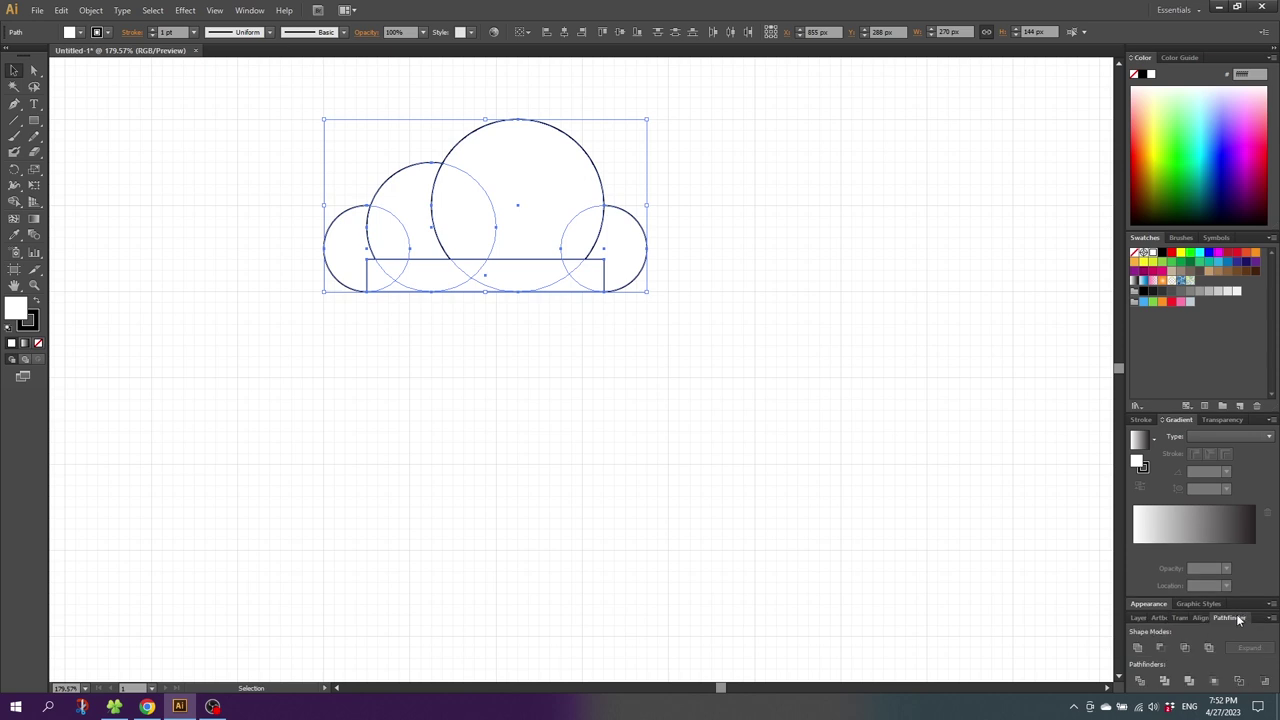
left_click(250, 10)
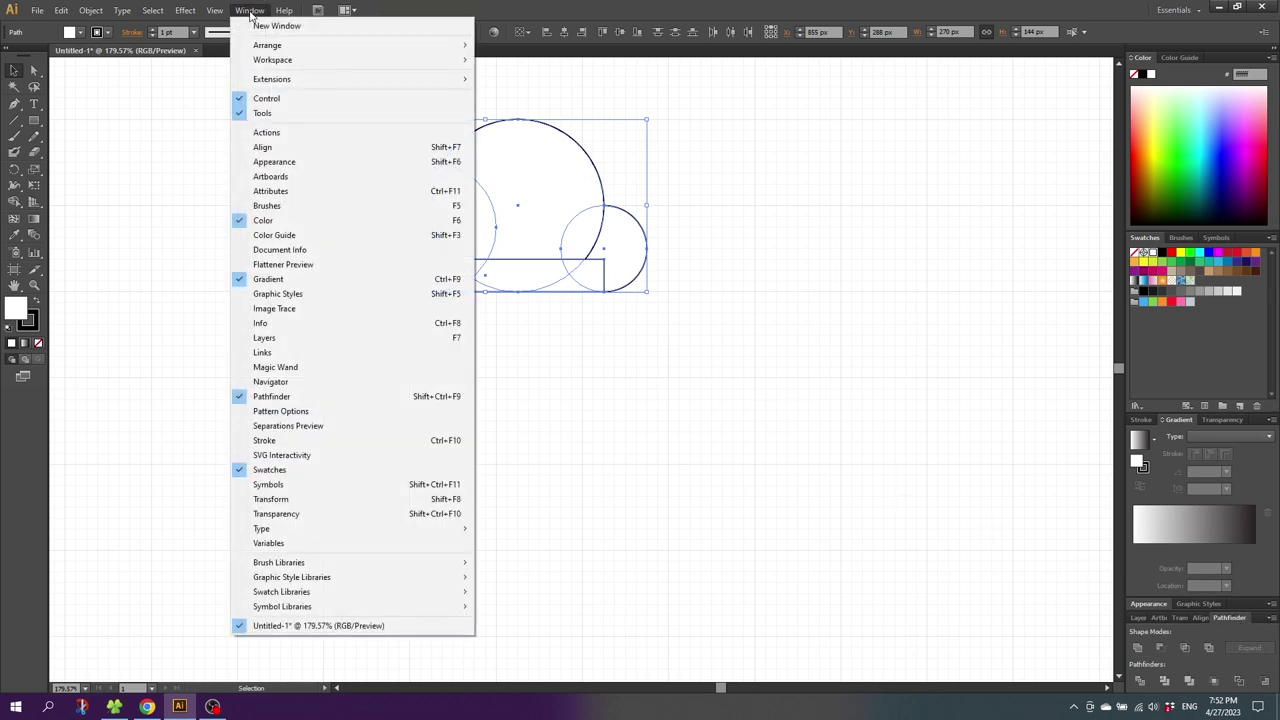
left_click(285, 397)
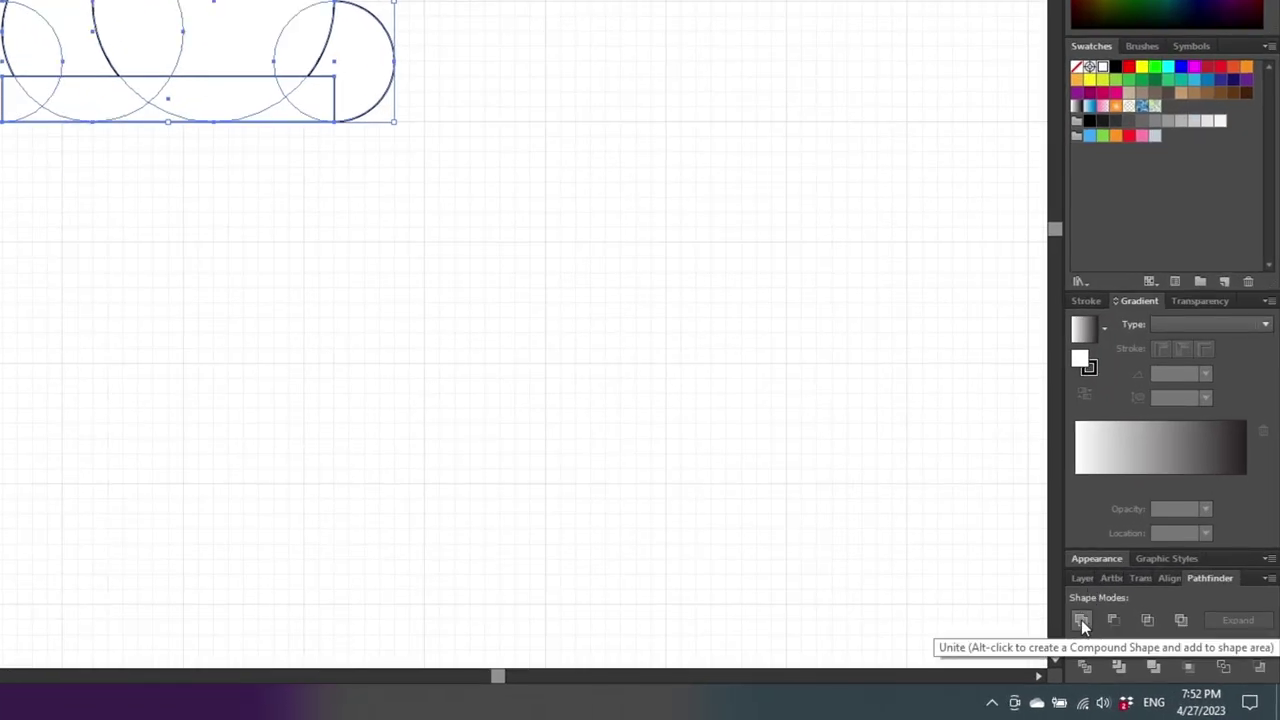
left_click(1081, 619)
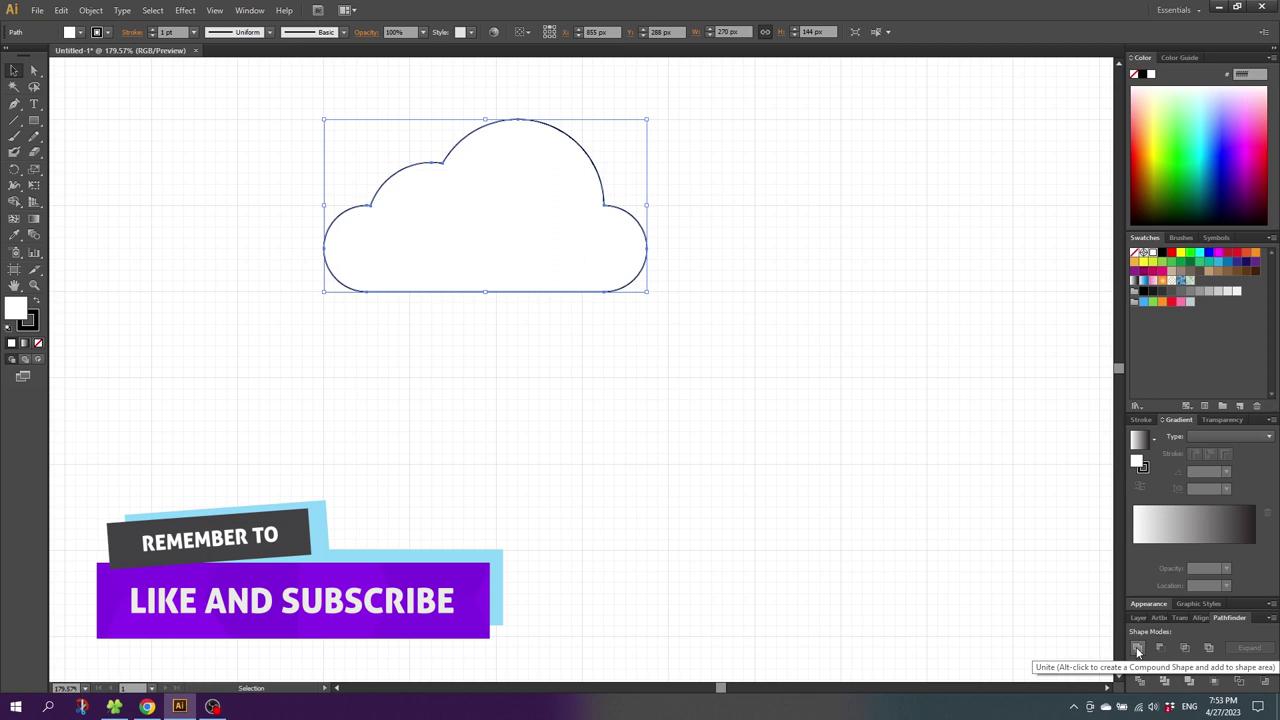
left_click(727, 295)
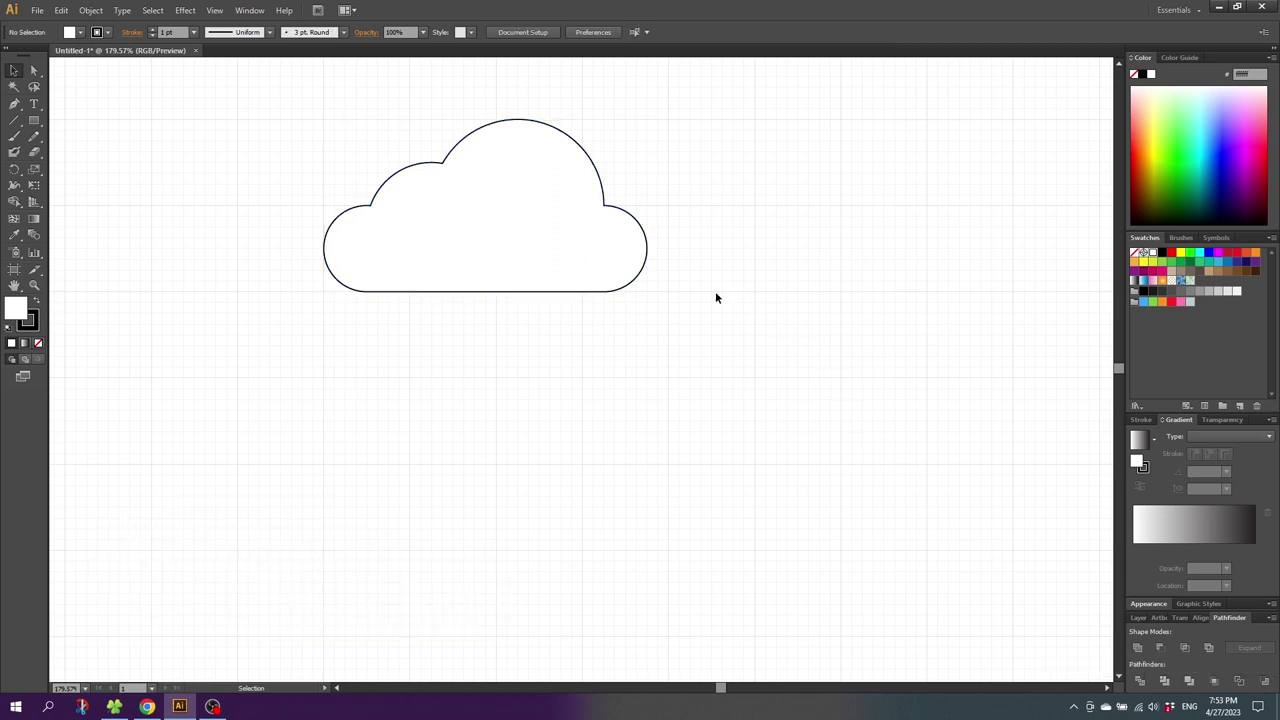
Step: Draw a small circle below the cloud with the Ellipse tool
left_click(33, 120)
left_click(82, 152)
left_click_drag(316, 384, 440, 488)
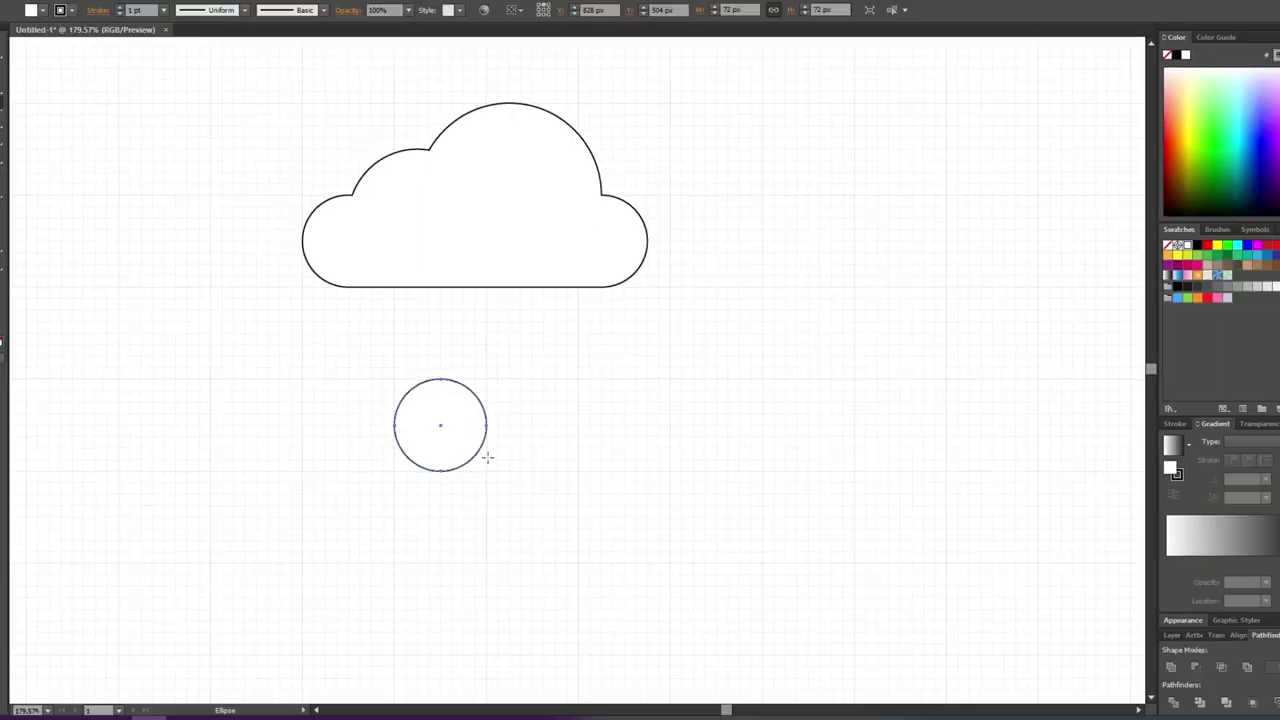
Step: Draw a horizontal line right from the circle's top and select both
left_click(18, 122)
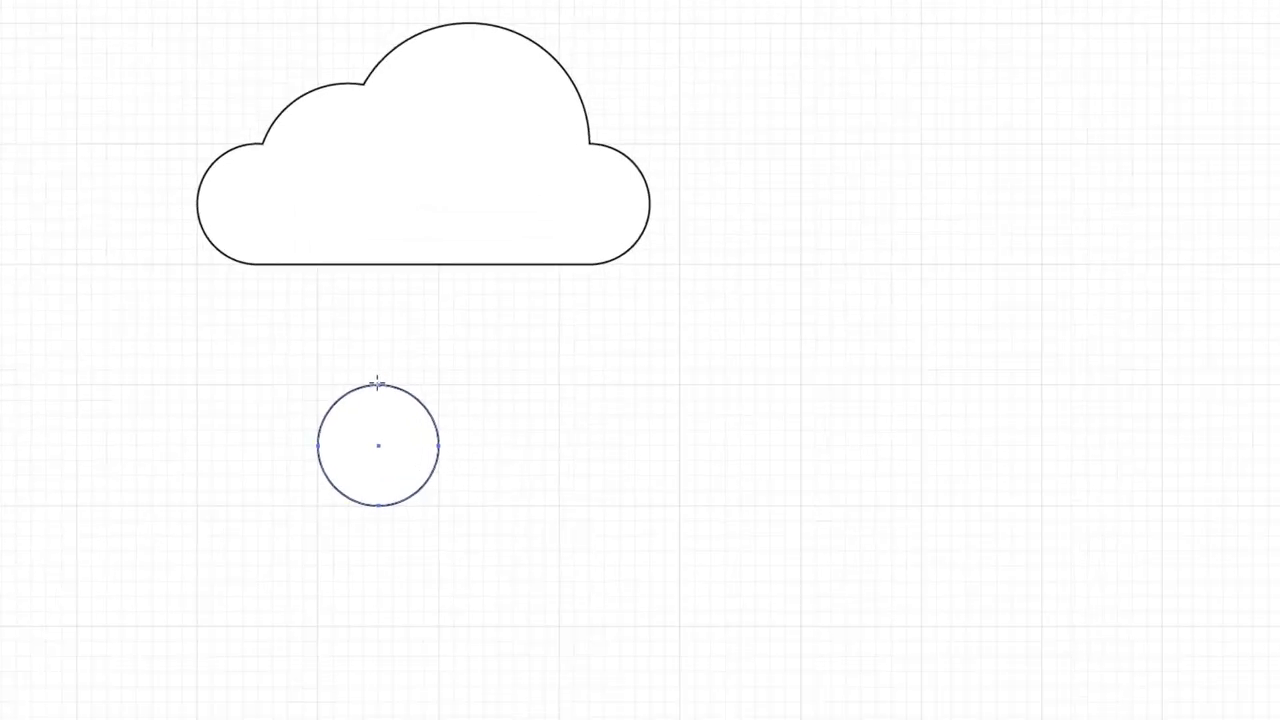
left_click_drag(378, 384, 619, 386)
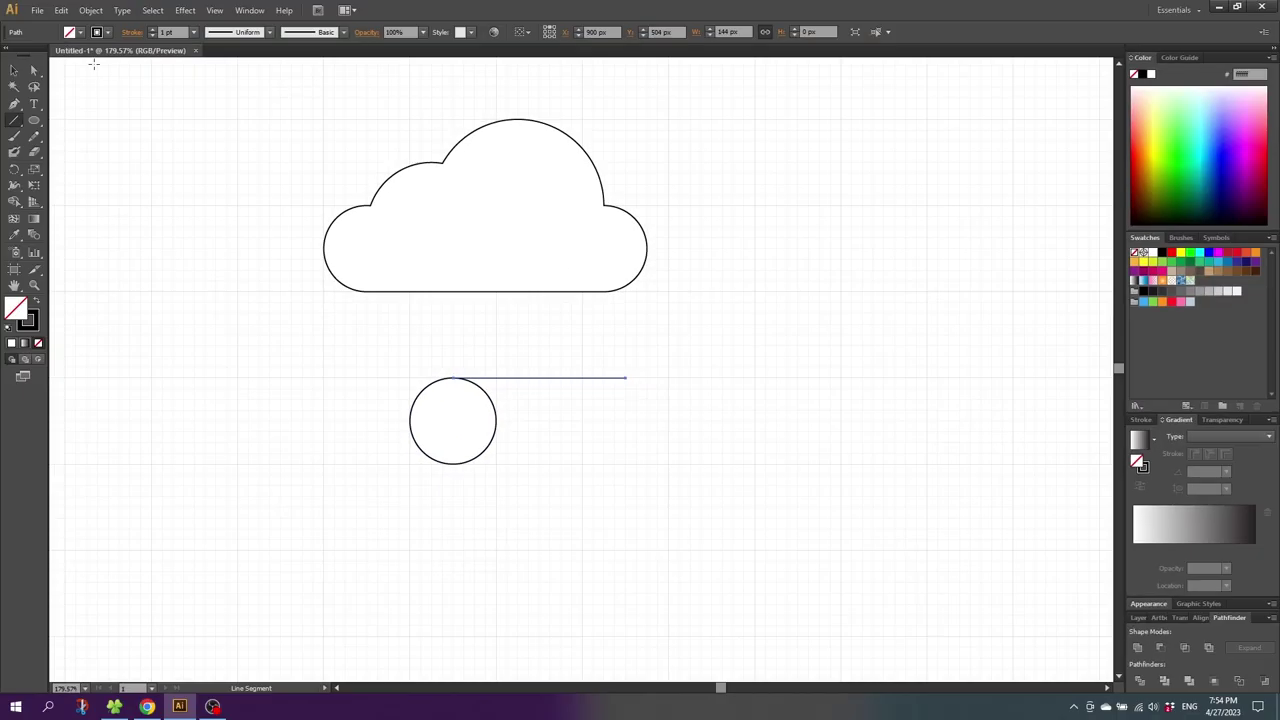
left_click(14, 70)
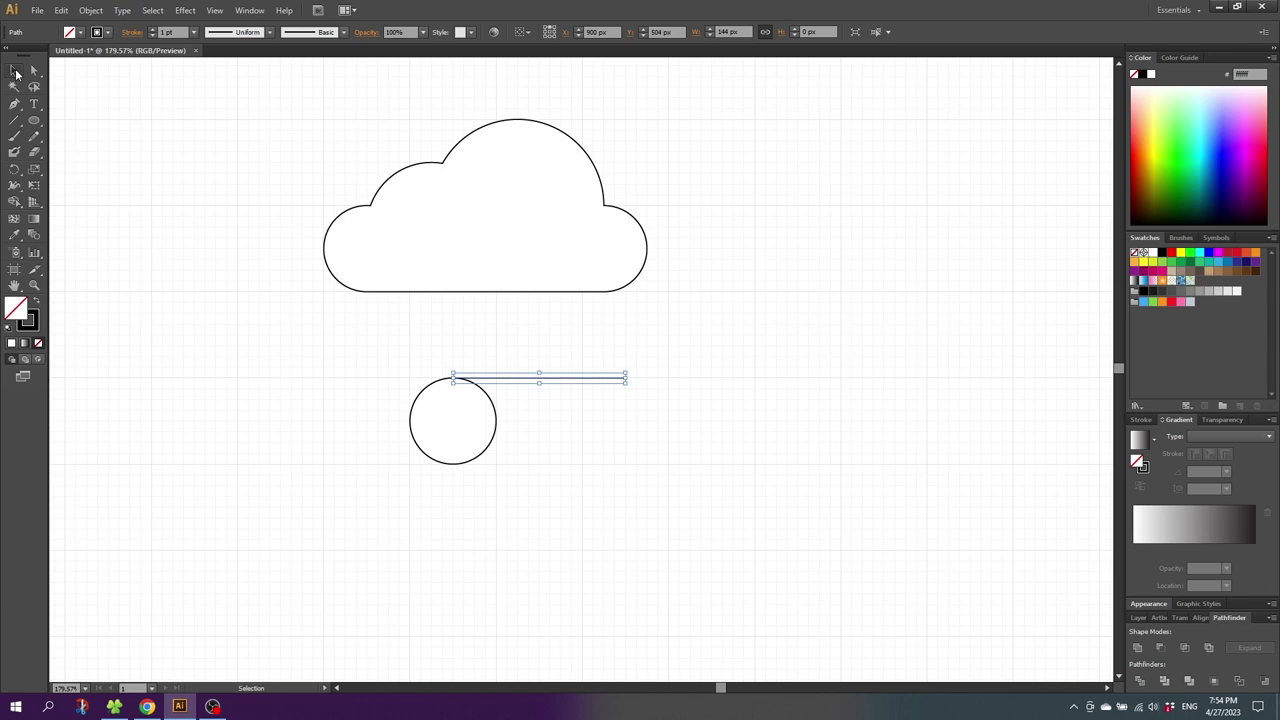
left_click_drag(363, 337, 549, 451)
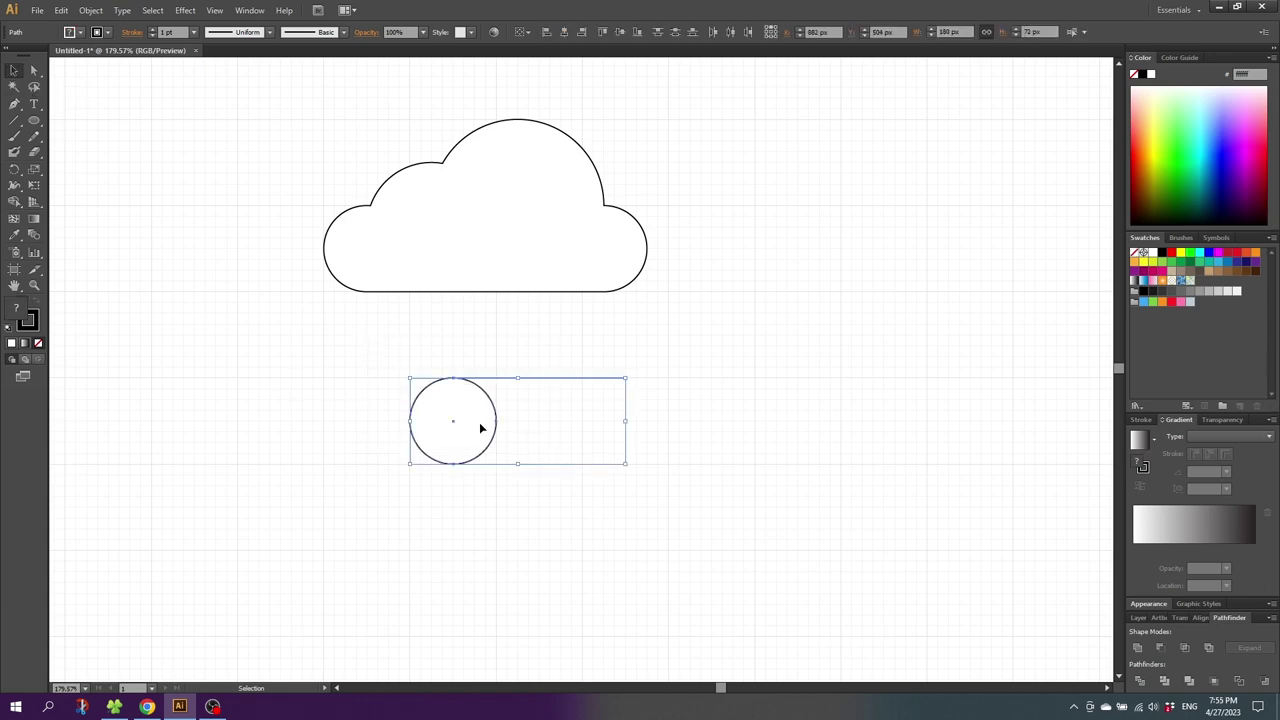
left_click(16, 172)
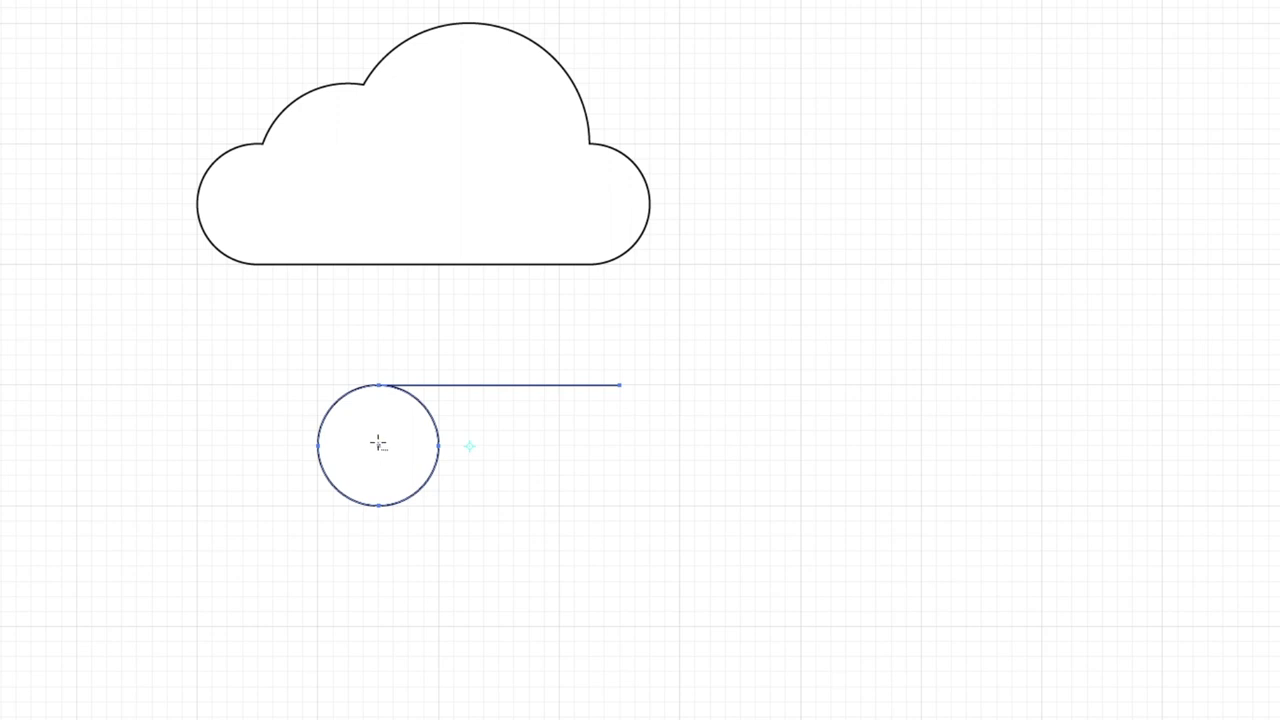
Step: Rotate the line 45° around the circle's centre
left_click(378, 445, "alt")
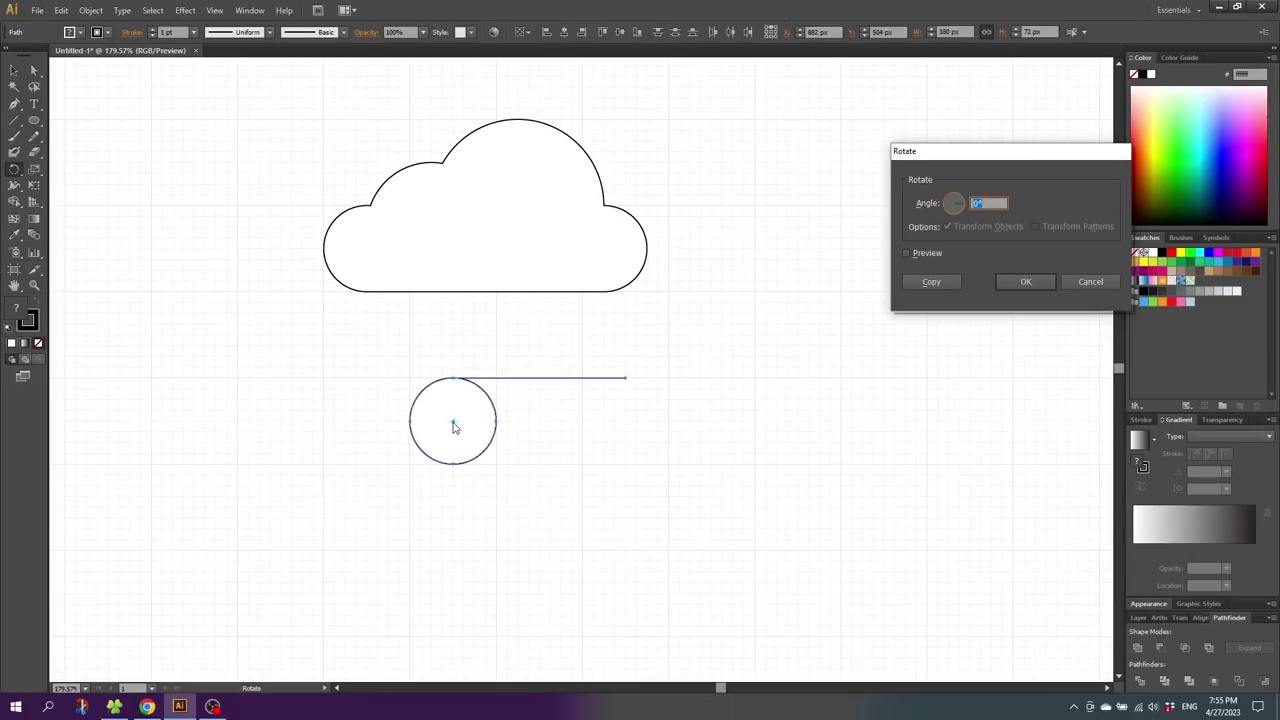
type("45")
left_click(1009, 281)
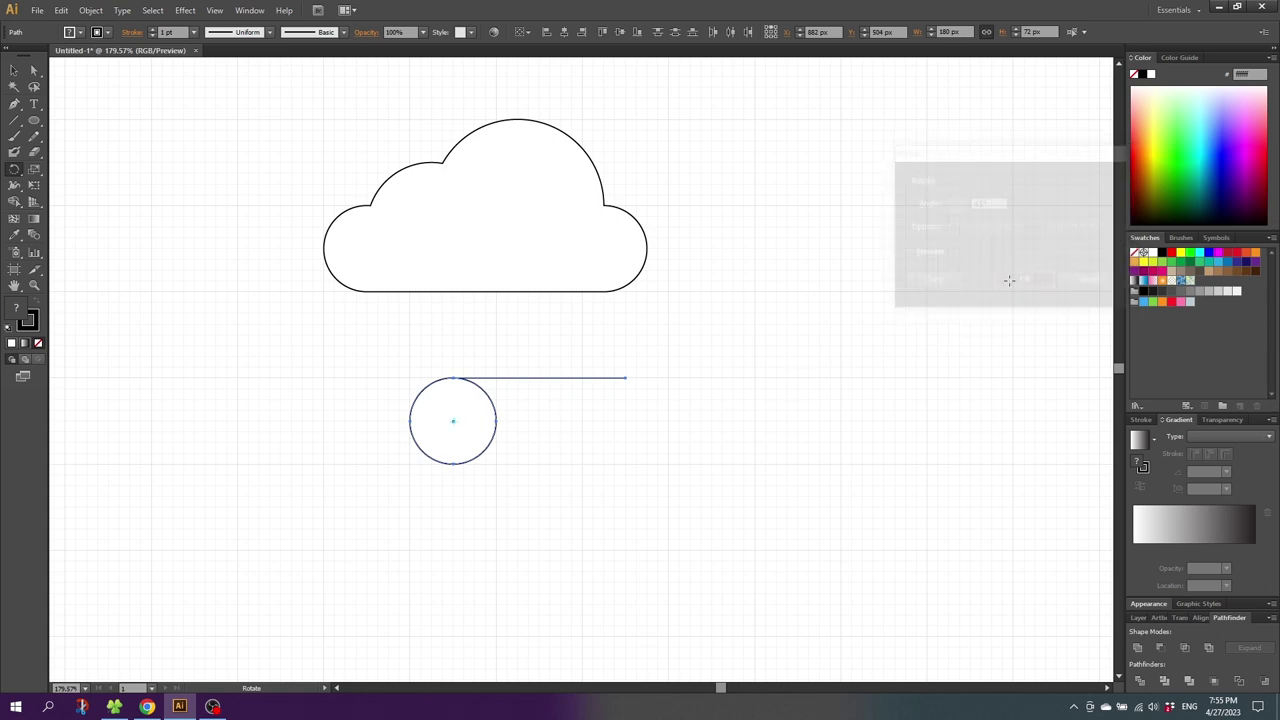
Step: Draw a vertical line up from the circle's right edge and select all three shapes
left_click(14, 120)
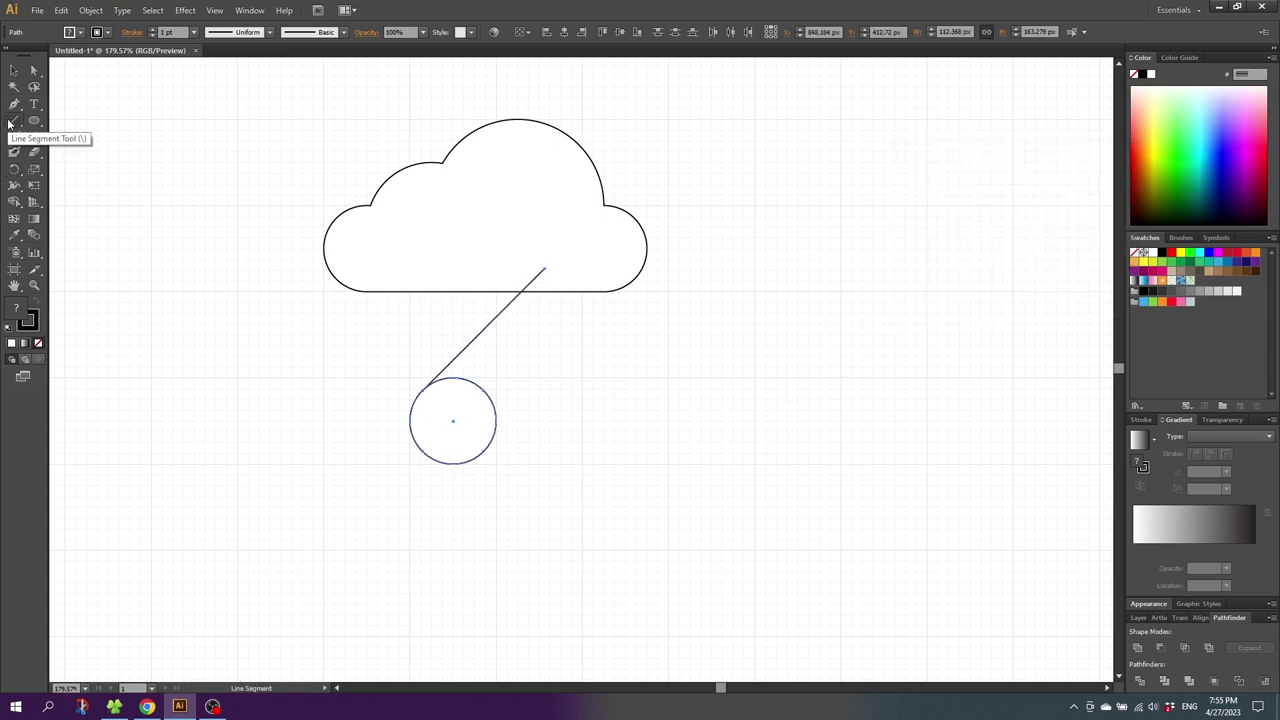
left_click_drag(495, 420, 440, 266)
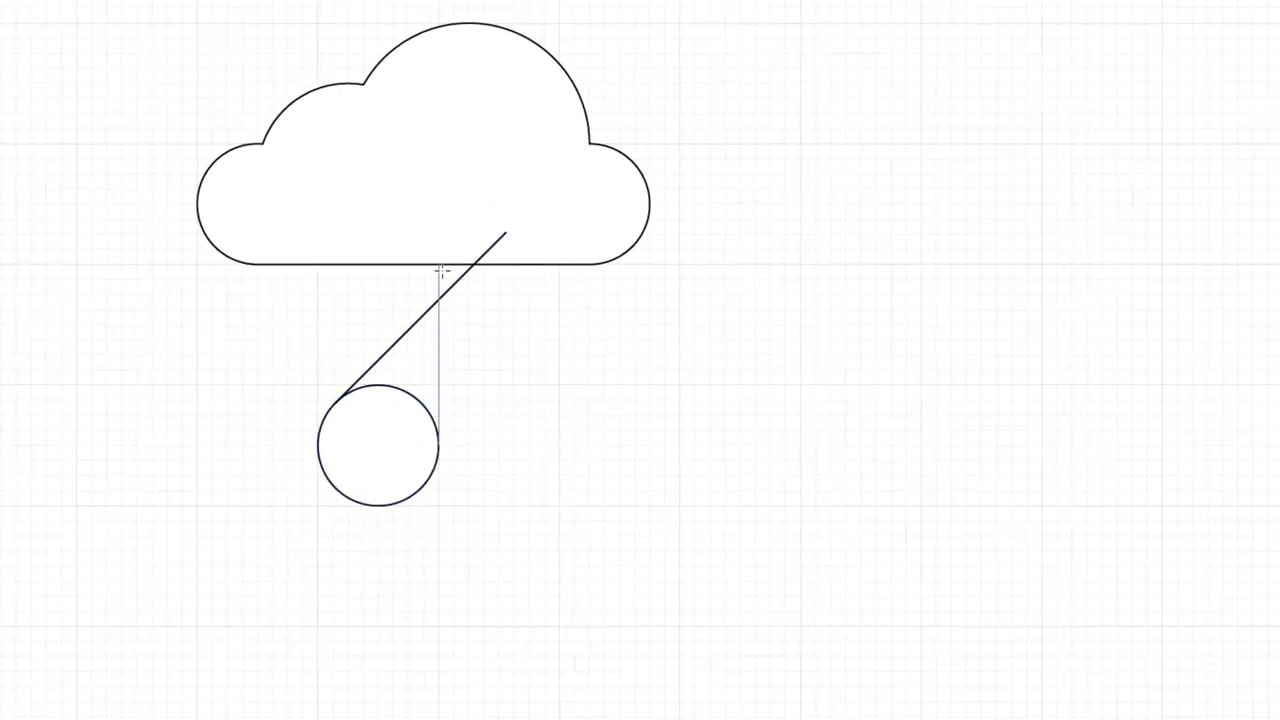
left_click(16, 70)
left_click_drag(397, 356, 628, 471)
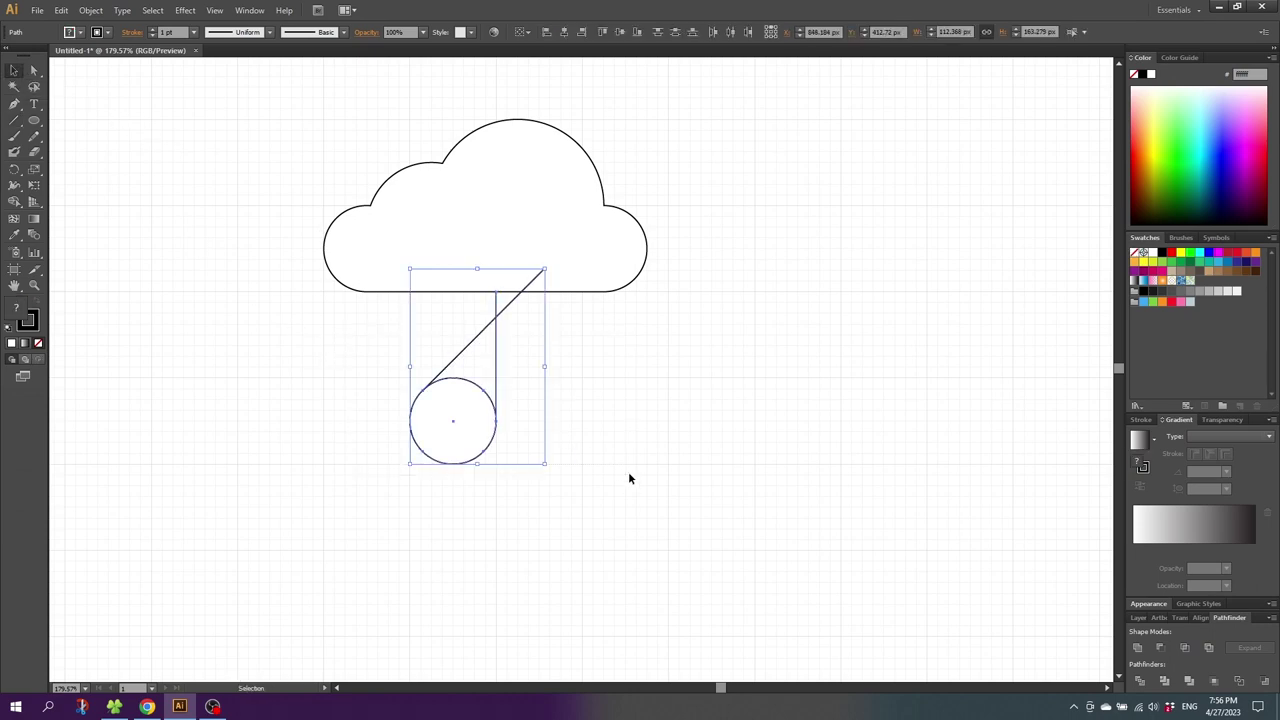
Step: Shape Builder the triangle area into the circle and Alt-drag away the stray line ends
left_click(14, 201)
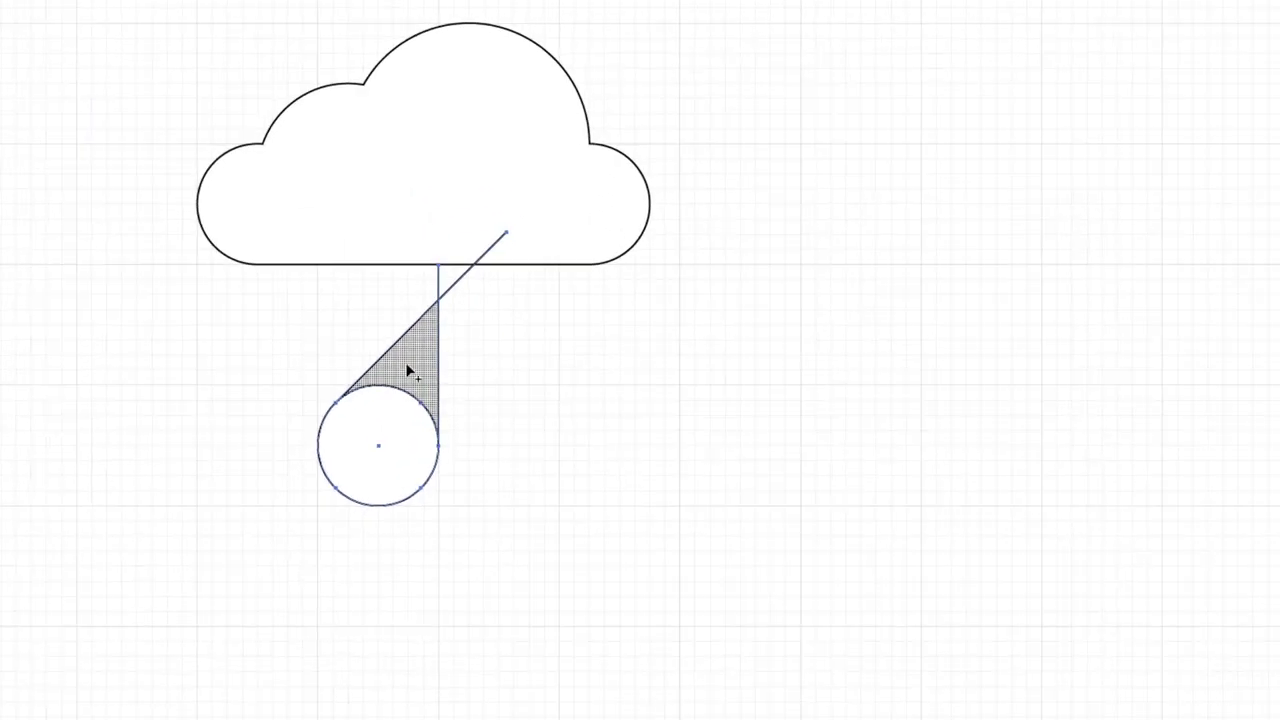
left_click_drag(476, 365, 459, 413)
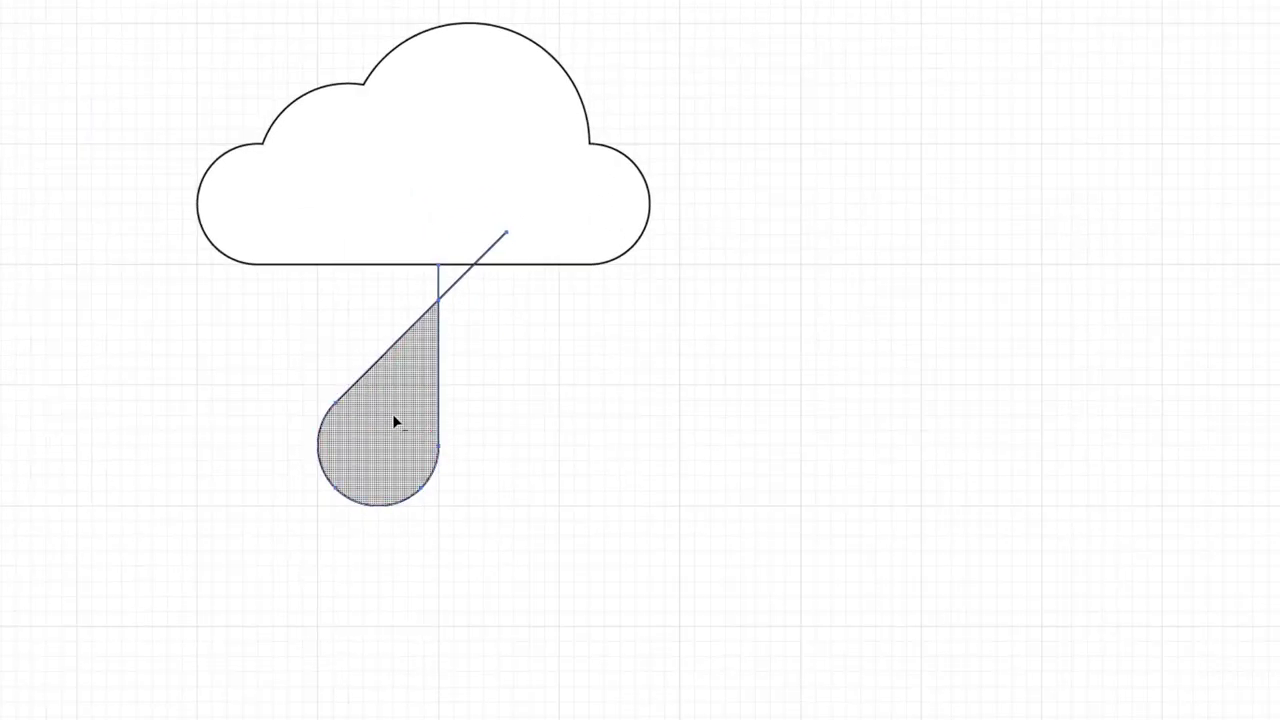
left_click_drag(494, 285, 409, 277)
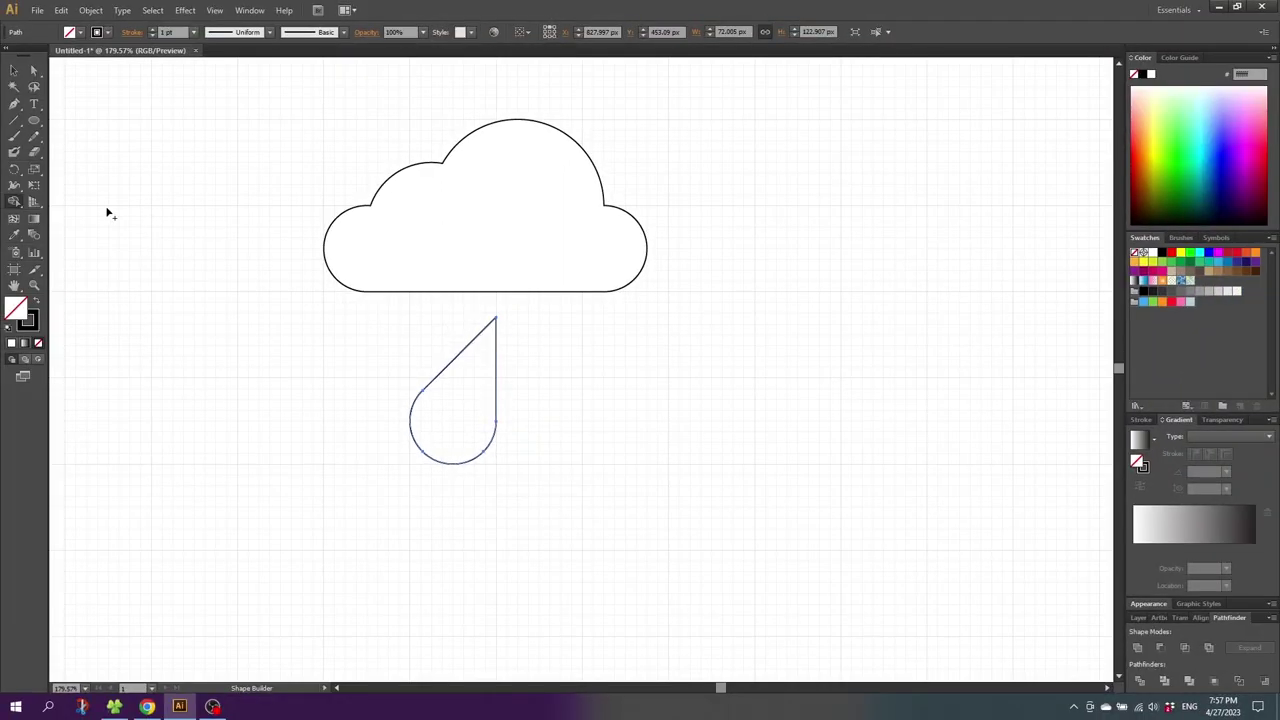
Step: Rotate the teardrop 22.5° so its tip points straight up
left_click(16, 173)
double_click(16, 172)
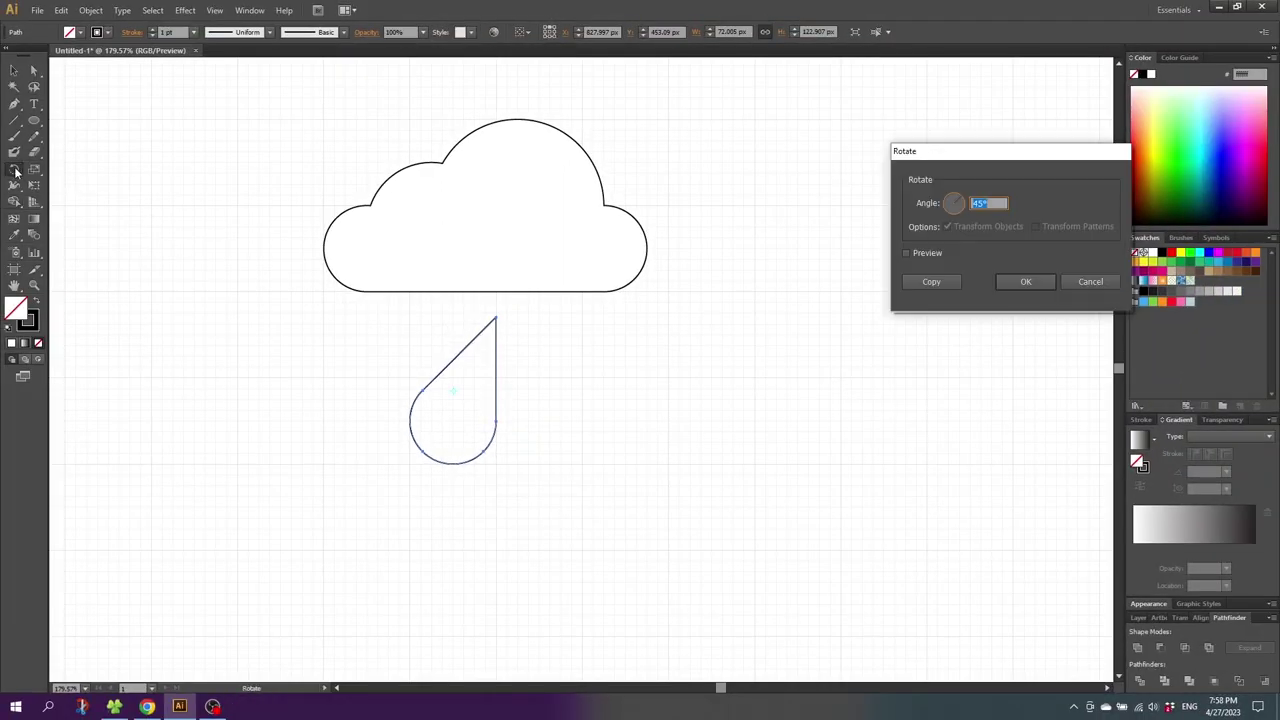
type("22.")
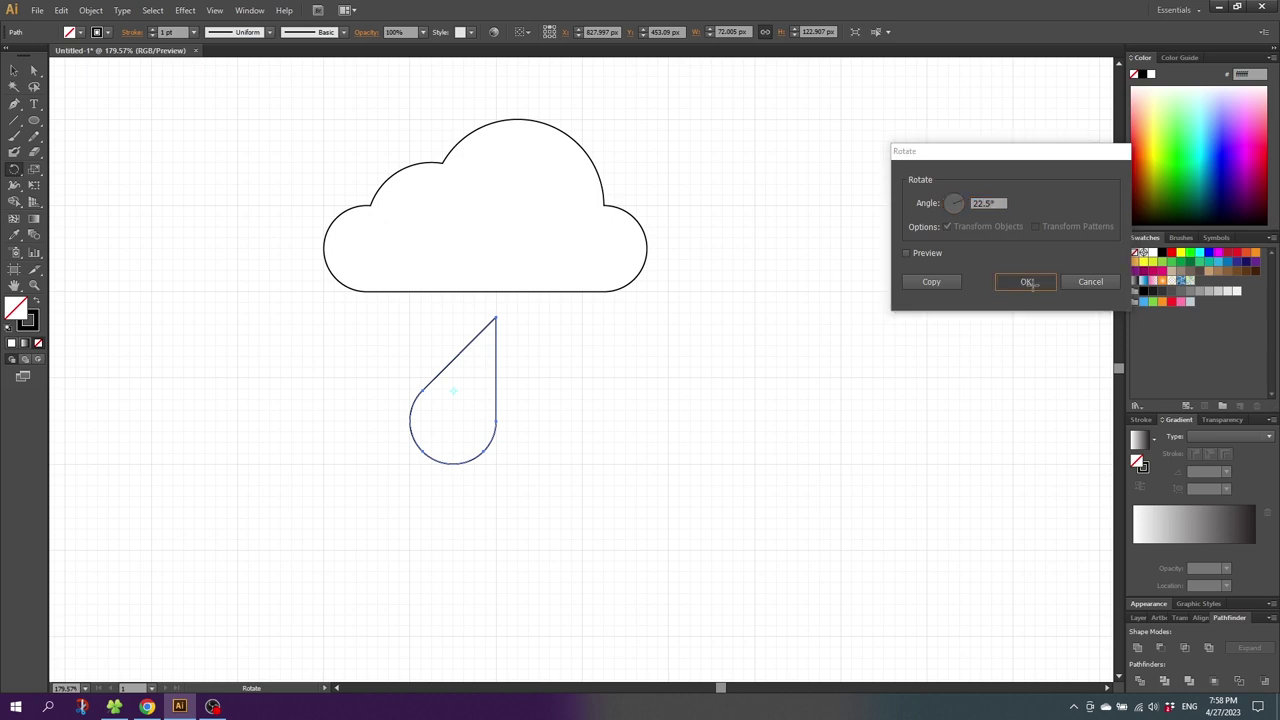
left_click(1042, 286)
left_click(14, 70)
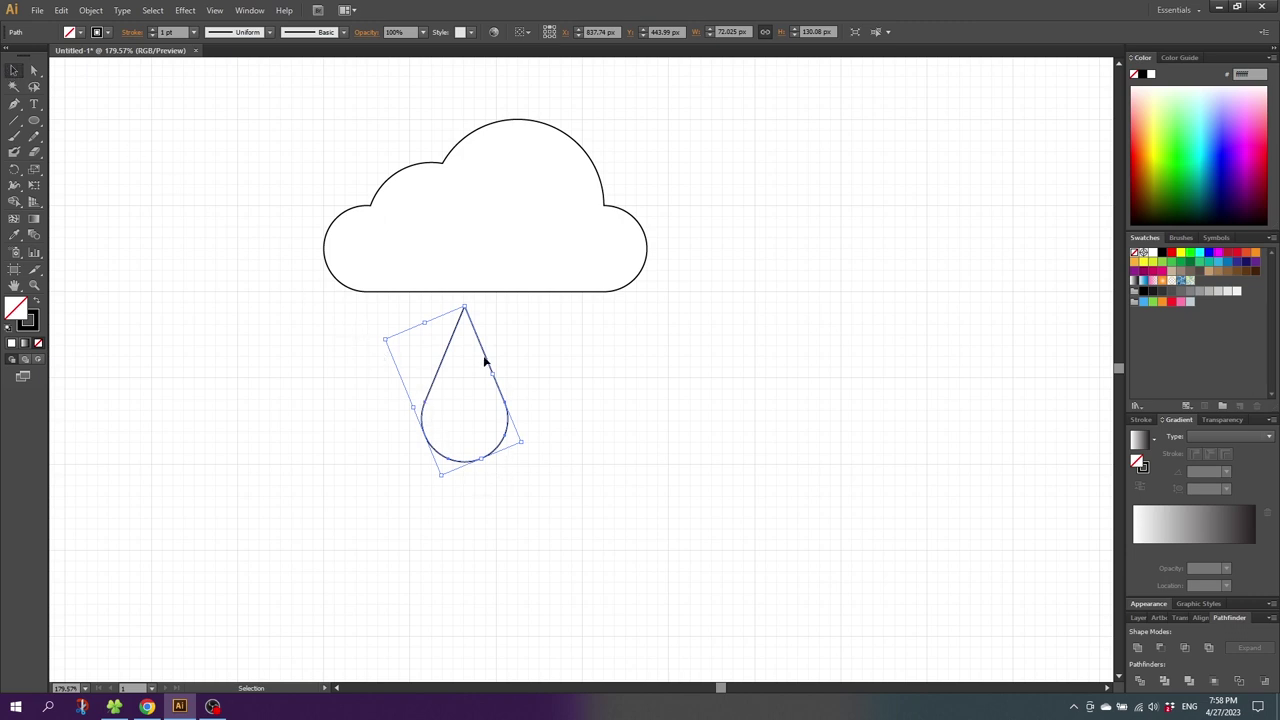
Step: Reset the teardrop's bounding box via Object > Transform
left_click(91, 11)
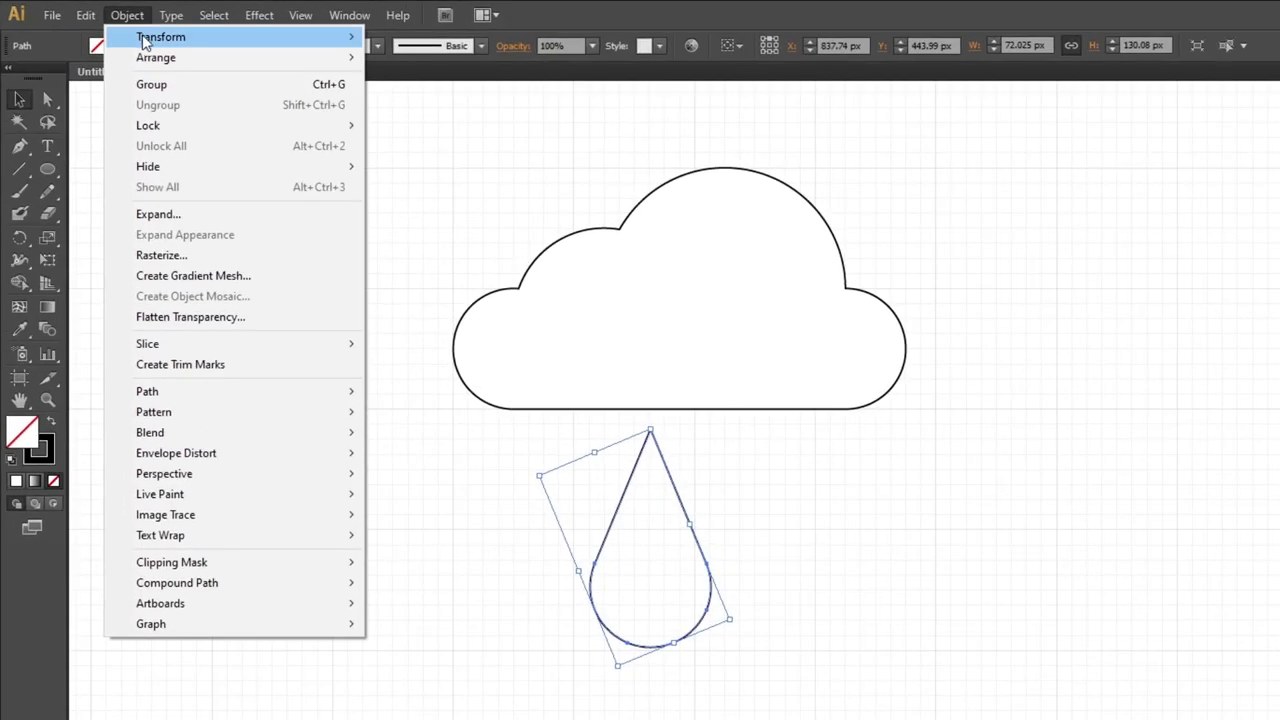
mouse_move(148, 29)
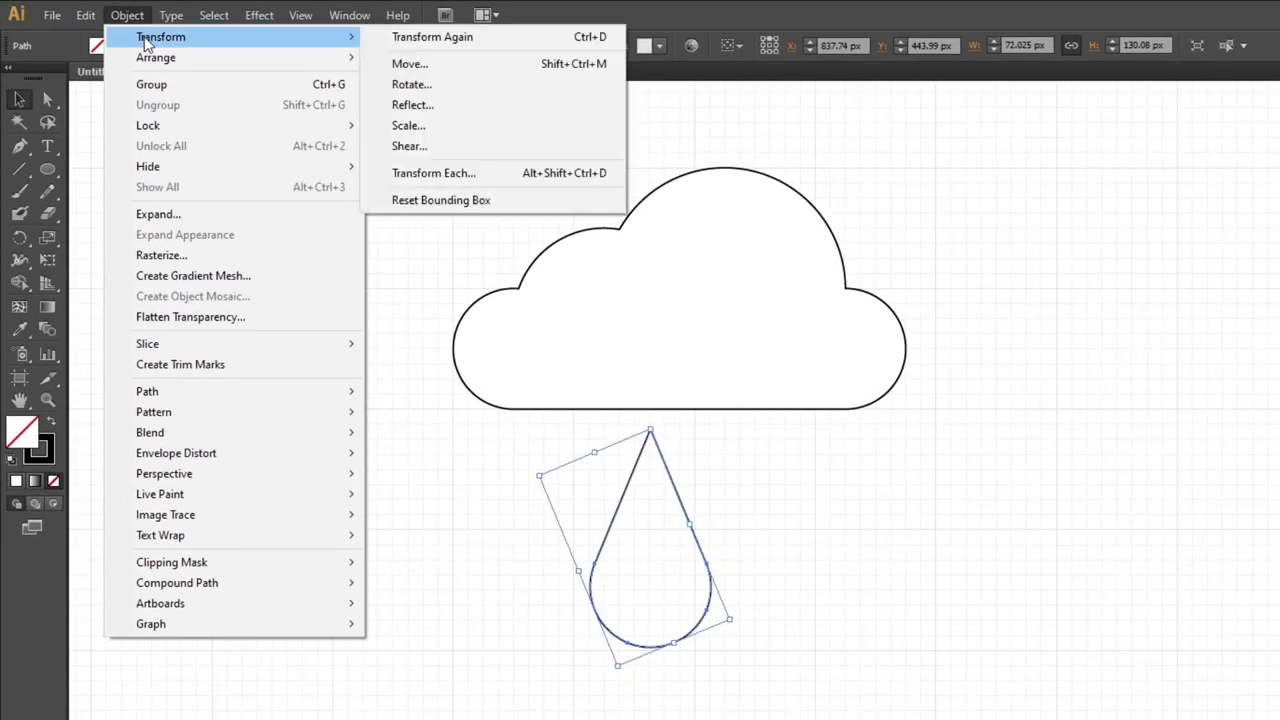
left_click(437, 202)
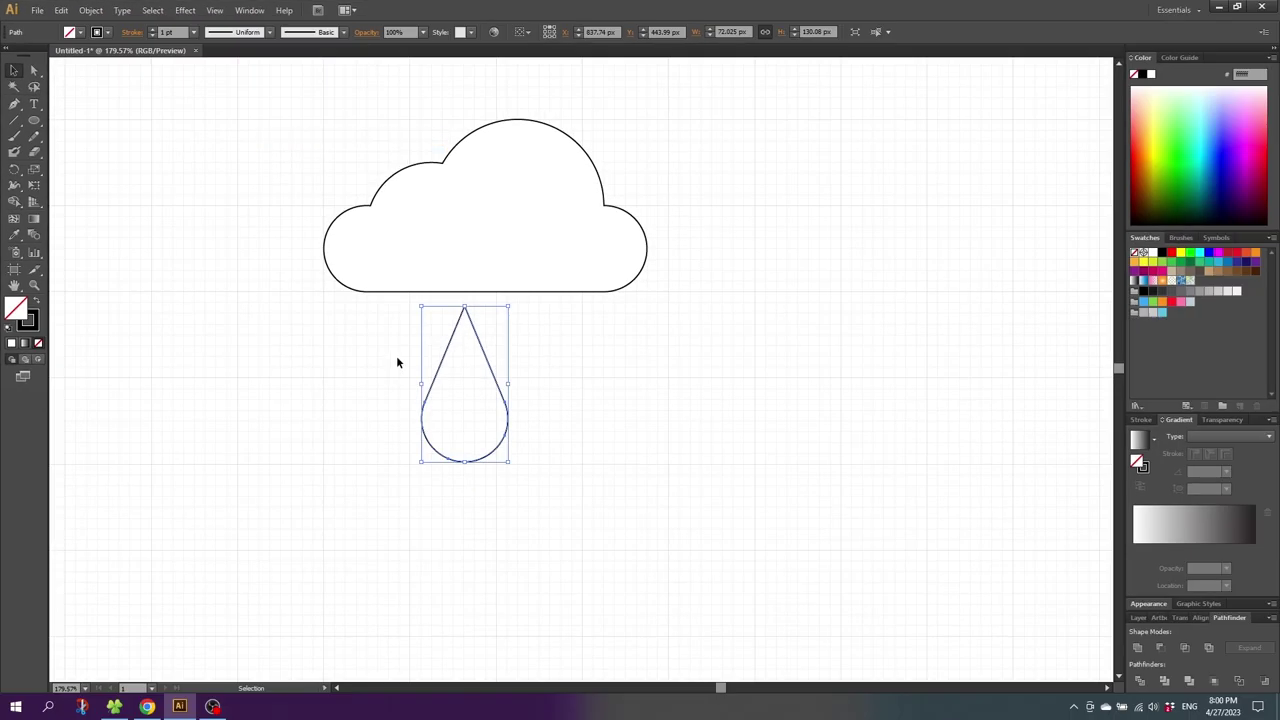
Step: Scale the teardrop to about 18 × 32 px, fill it light blue, and set its stroke to None
left_click_drag(421, 461, 443, 405)
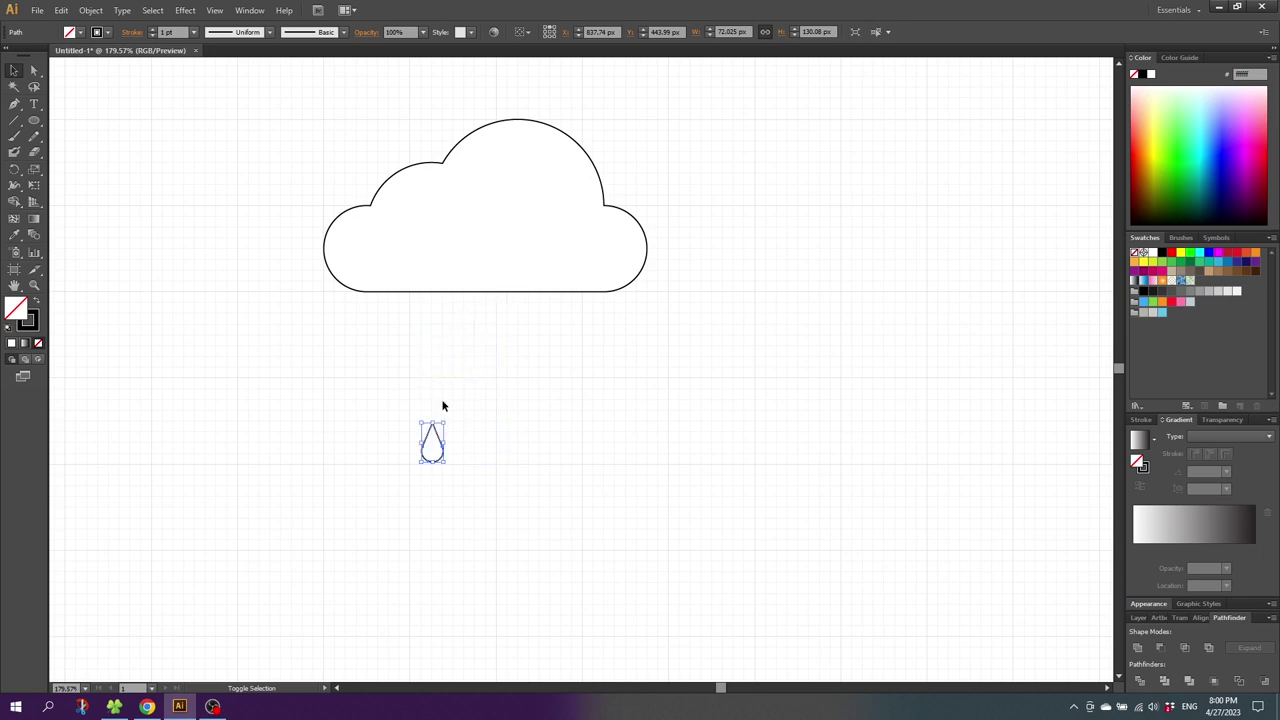
left_click(16, 307)
left_click(1162, 312)
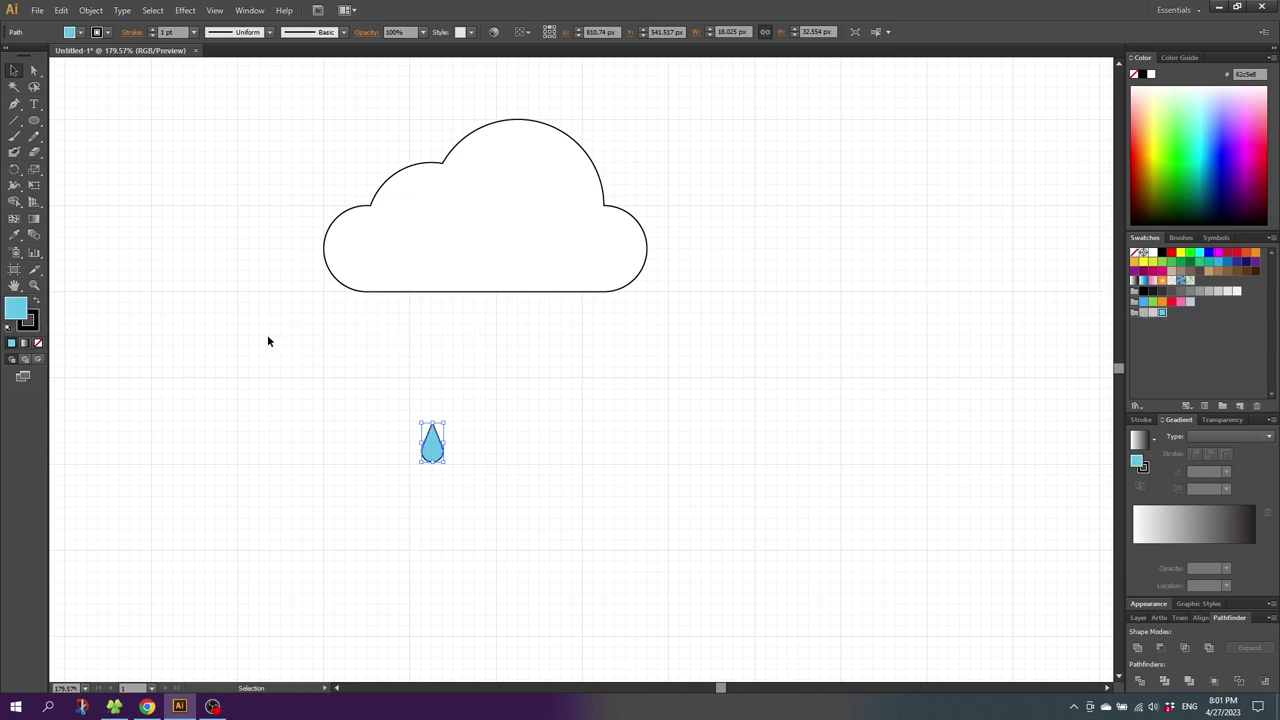
left_click(31, 326)
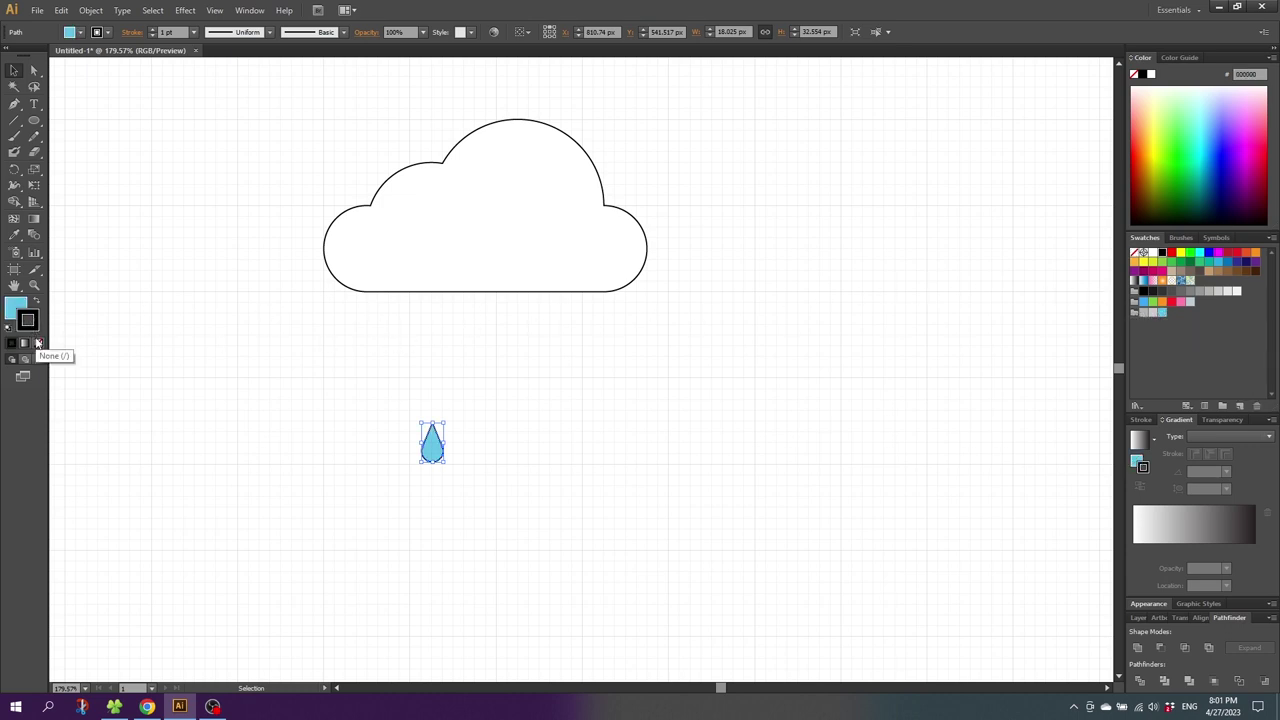
left_click(39, 344)
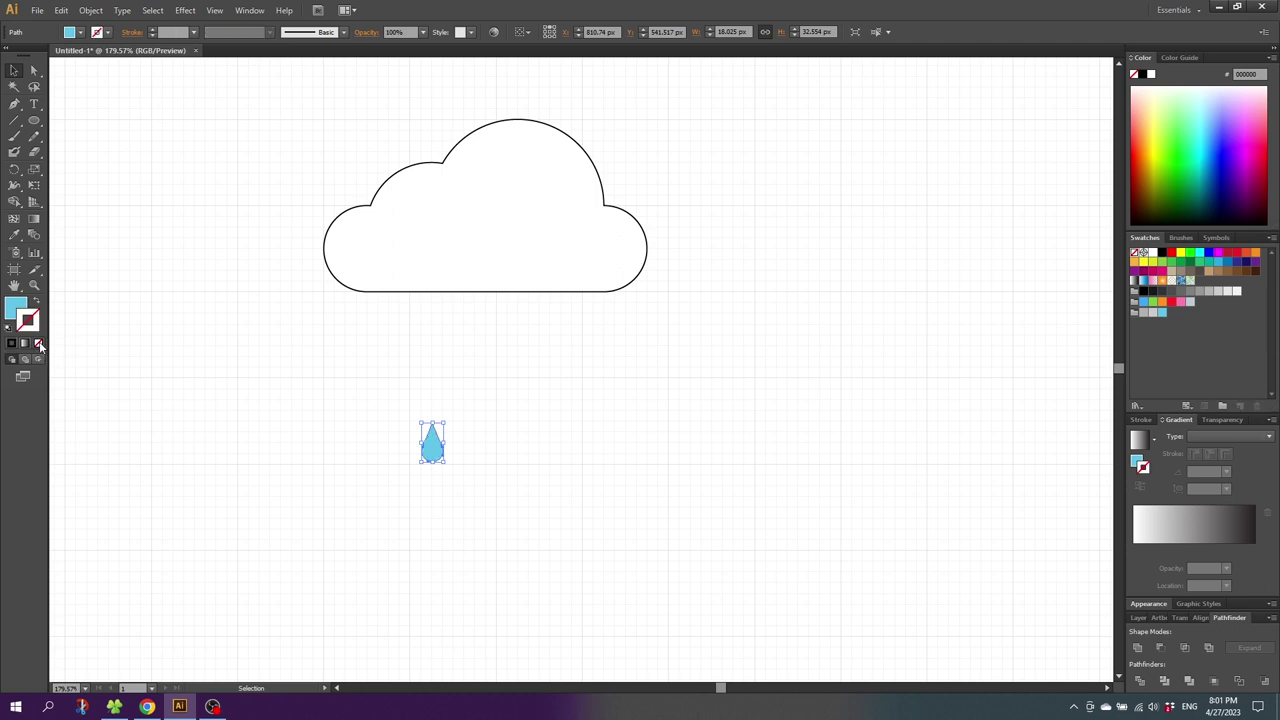
Step: Remove the cloud's black outline and give it a linear gradient fill
left_click(475, 272)
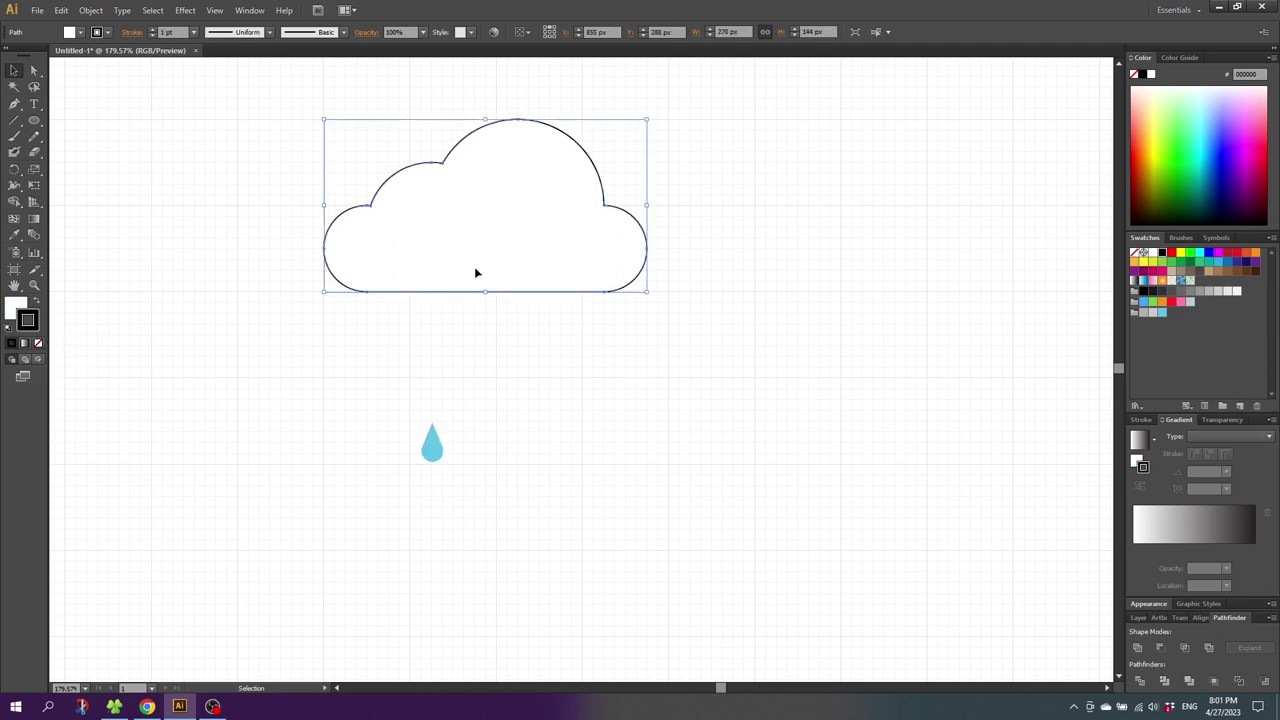
left_click(39, 344)
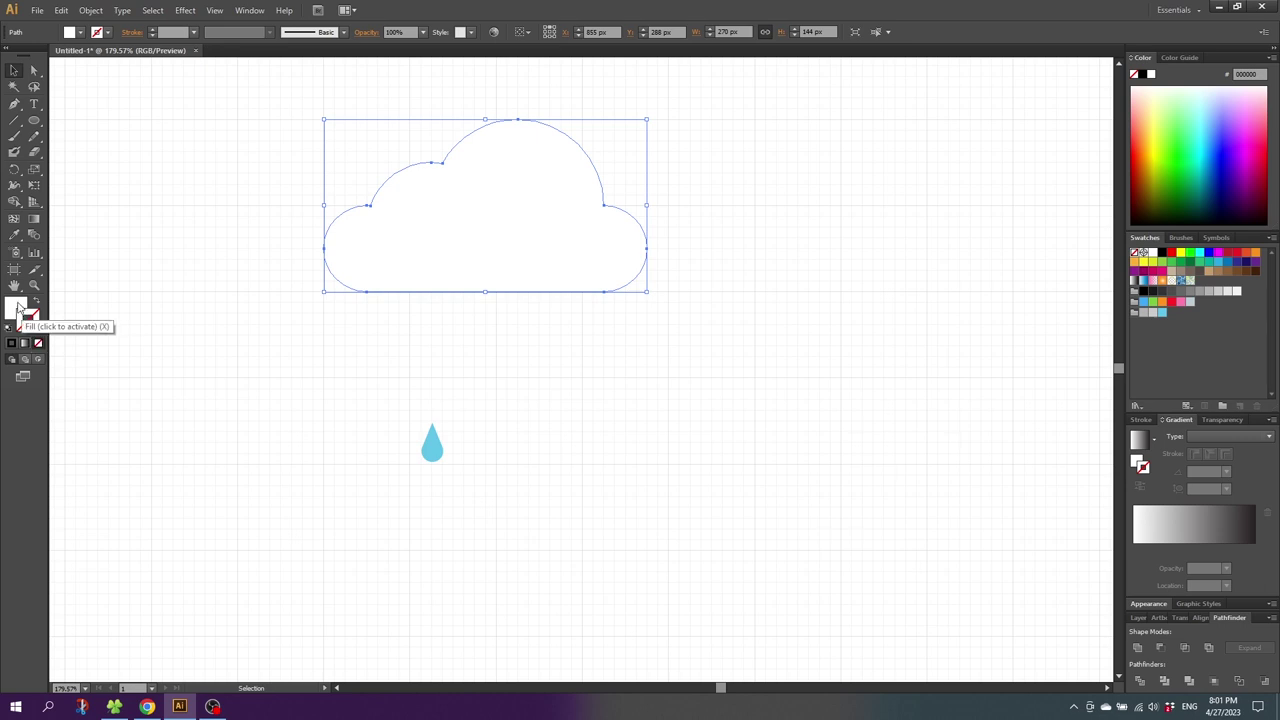
left_click(25, 344)
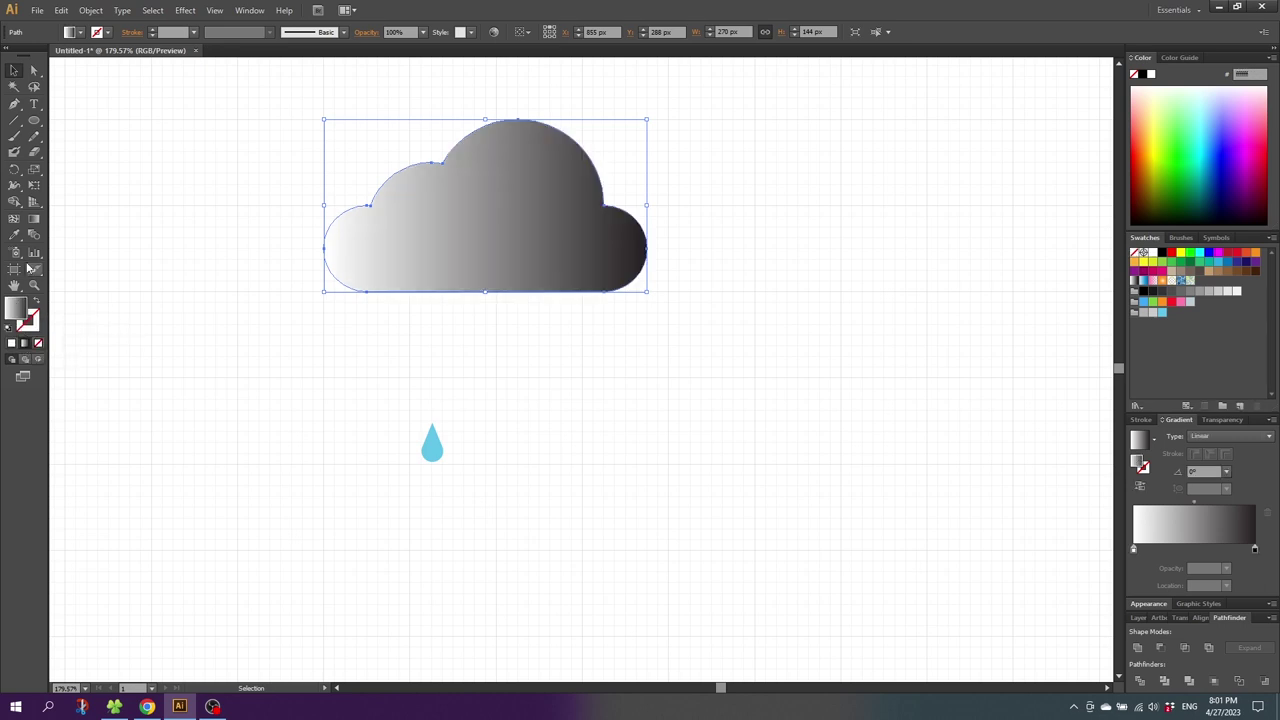
Step: Run the cloud's gradient vertically from b2b2b2 to cccccc, then select the raindrop
left_click(33, 218)
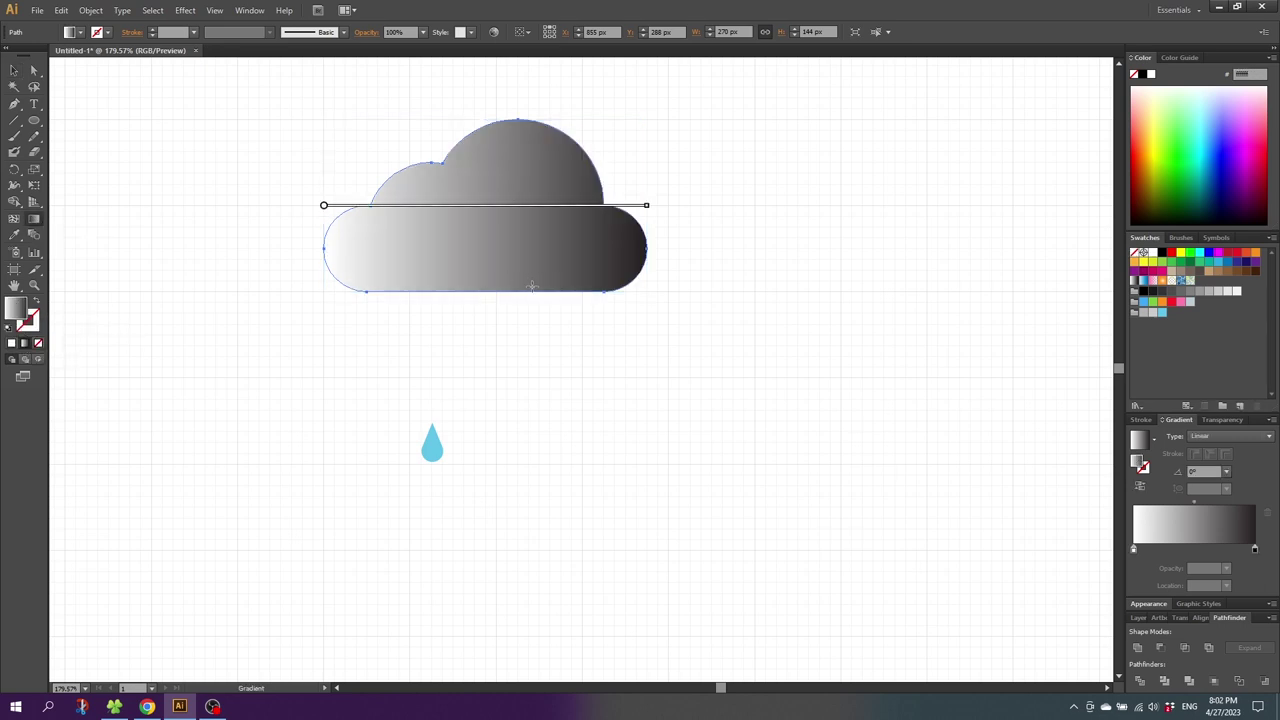
left_click_drag(518, 291, 519, 121)
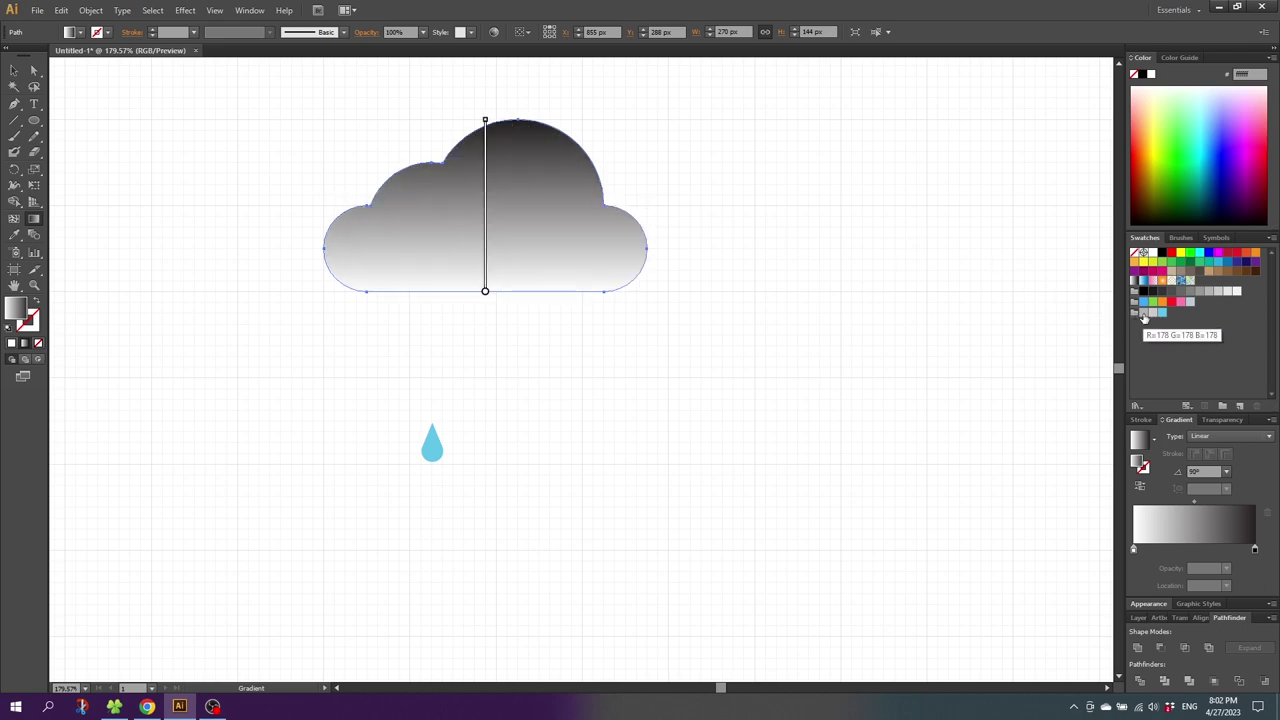
left_click_drag(1144, 317, 1140, 537)
left_click_drag(1150, 312, 1256, 550)
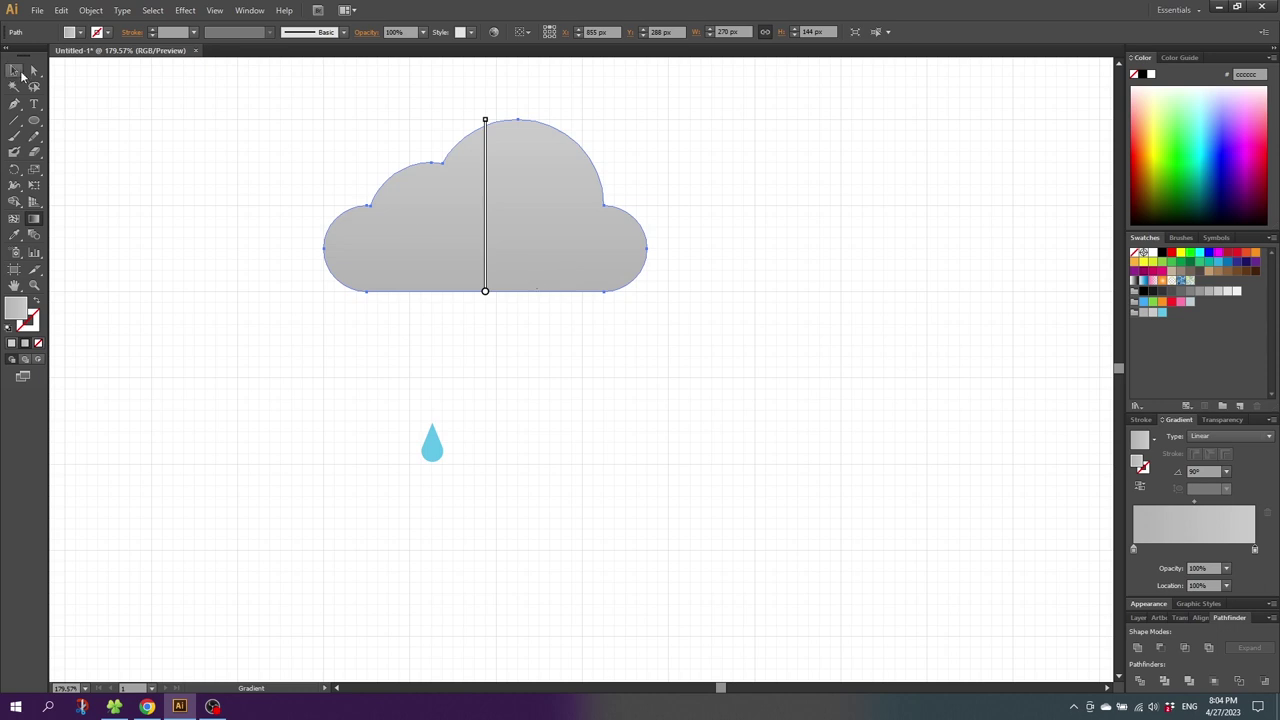
left_click(15, 73)
left_click_drag(377, 411, 473, 474)
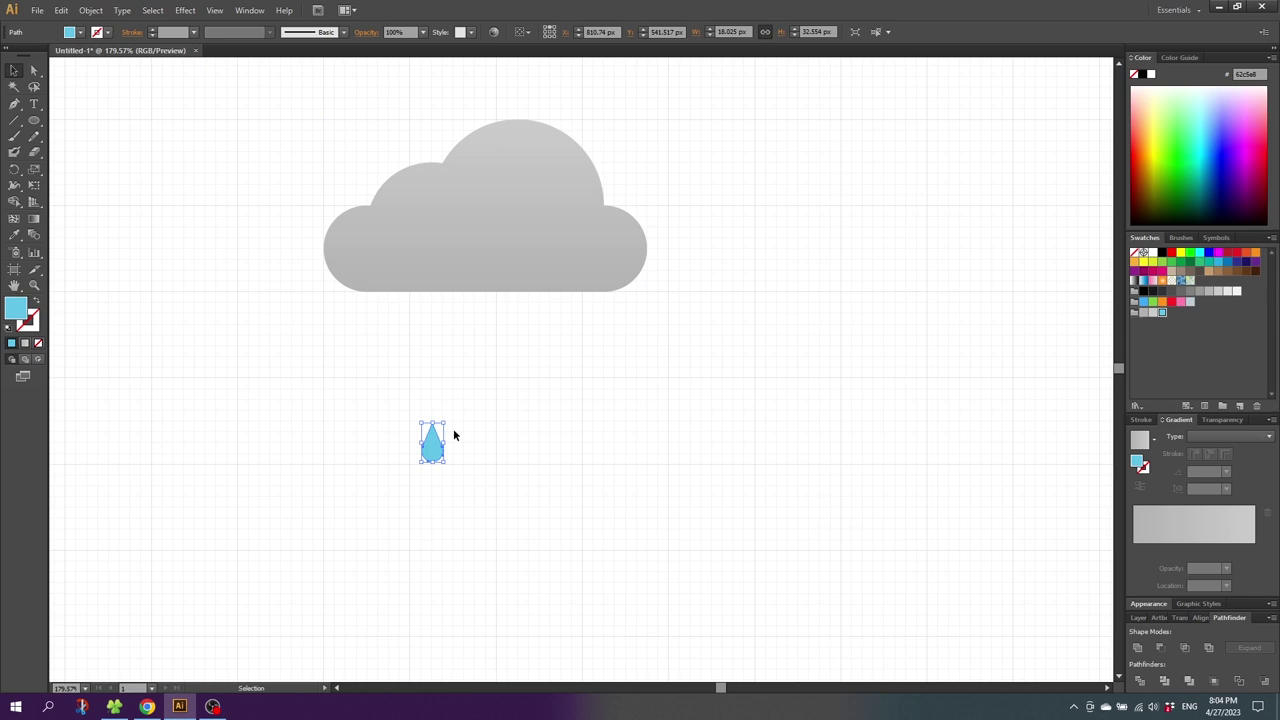
Step: Hide the canvas grid and turn off Snap to Grid from the View menu
left_click(214, 10)
left_click(258, 444)
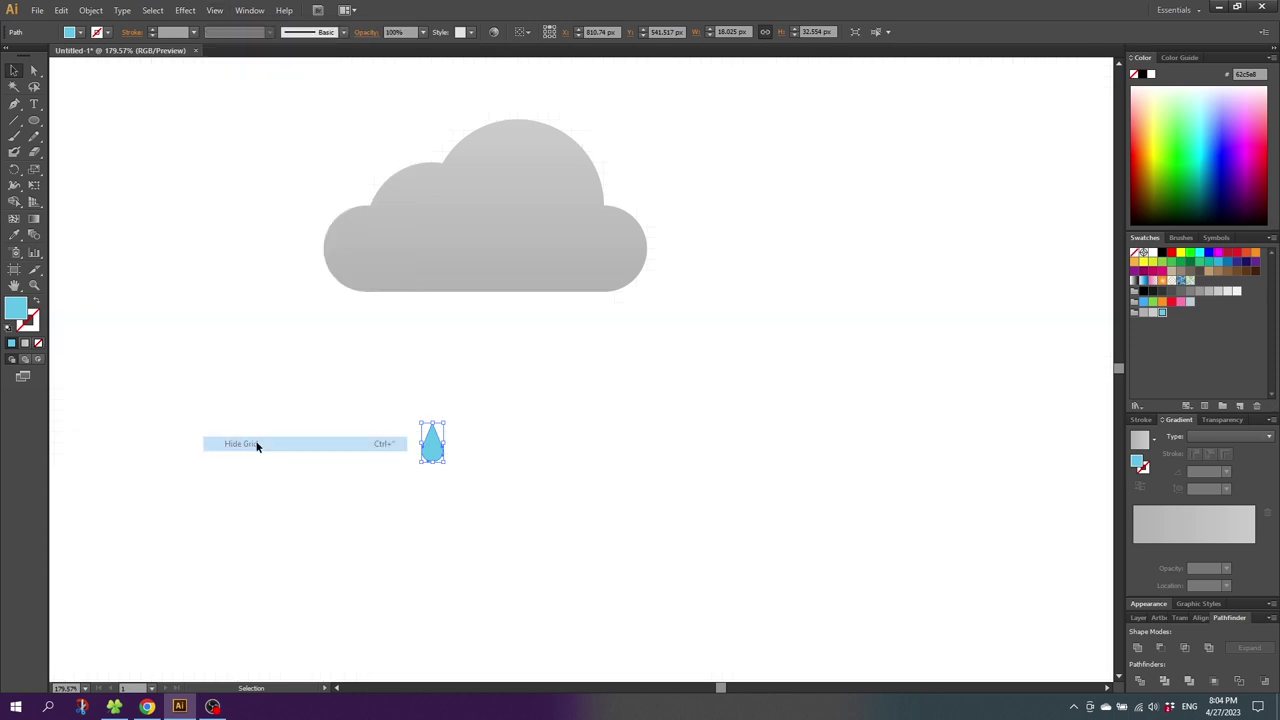
left_click(216, 12)
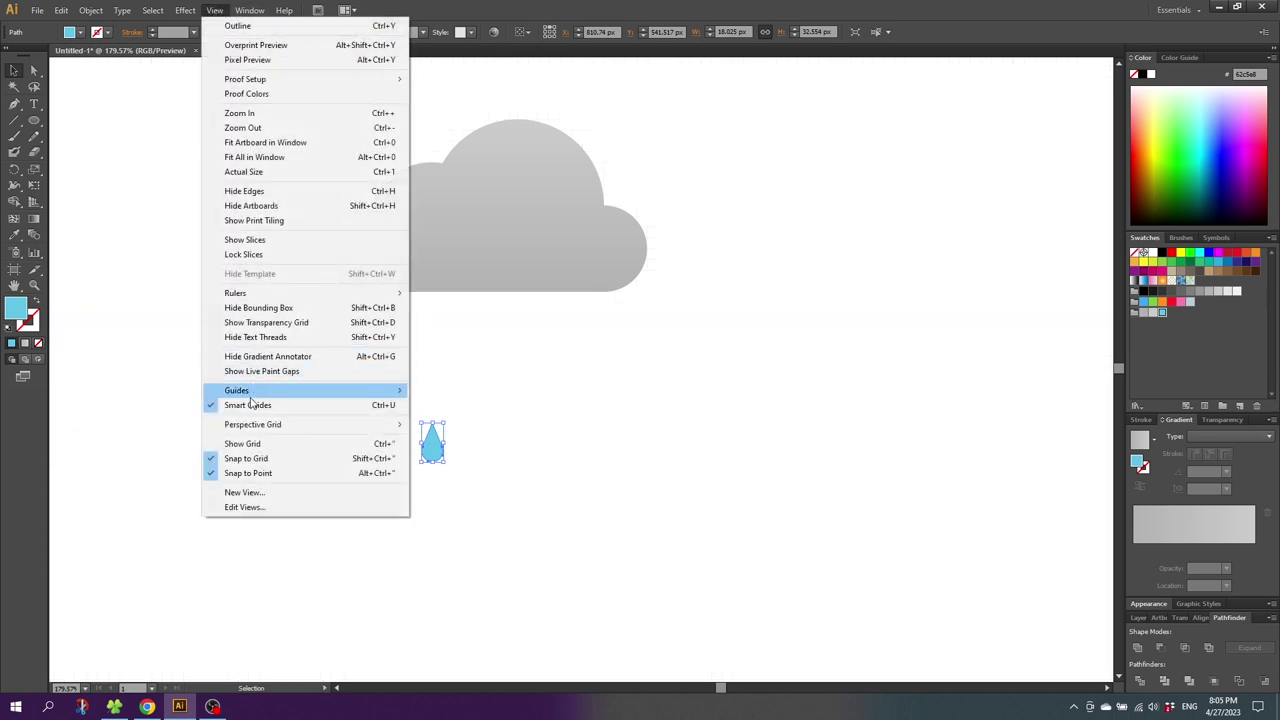
left_click(253, 460)
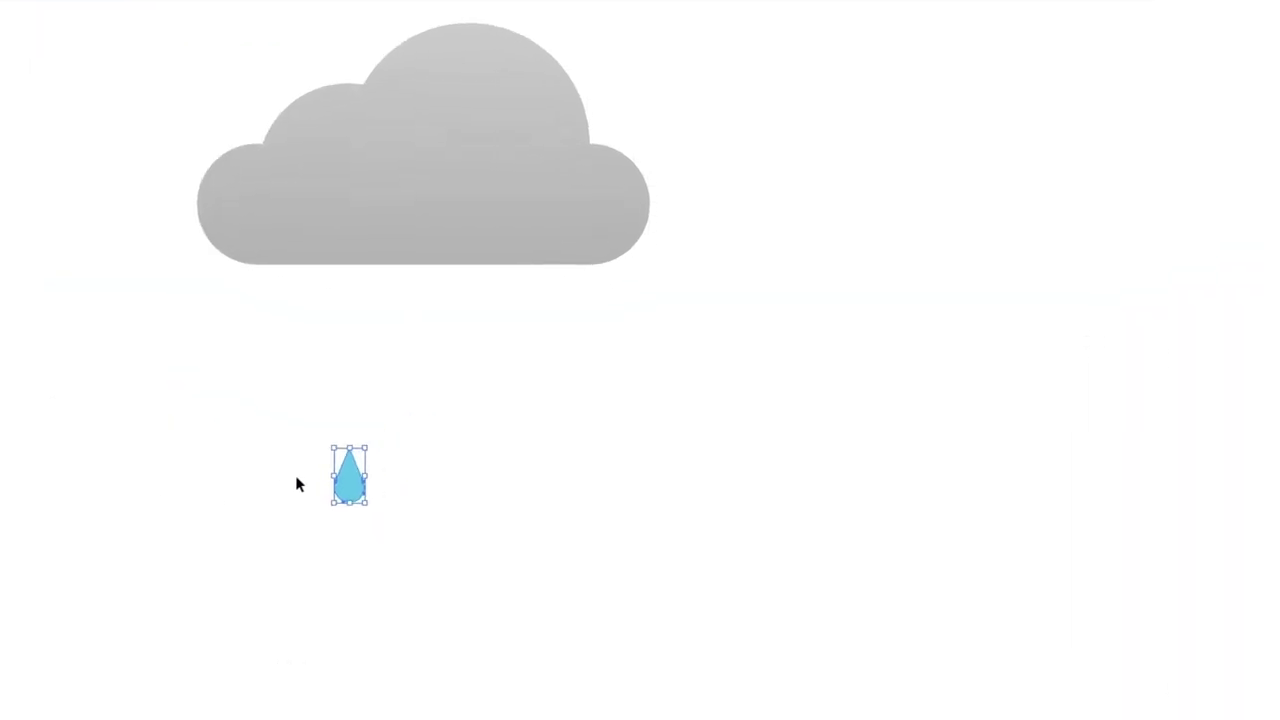
Step: Place the raindrop under the cloud, copy it right, and nudge the outer drops inward
left_click_drag(348, 478, 212, 327)
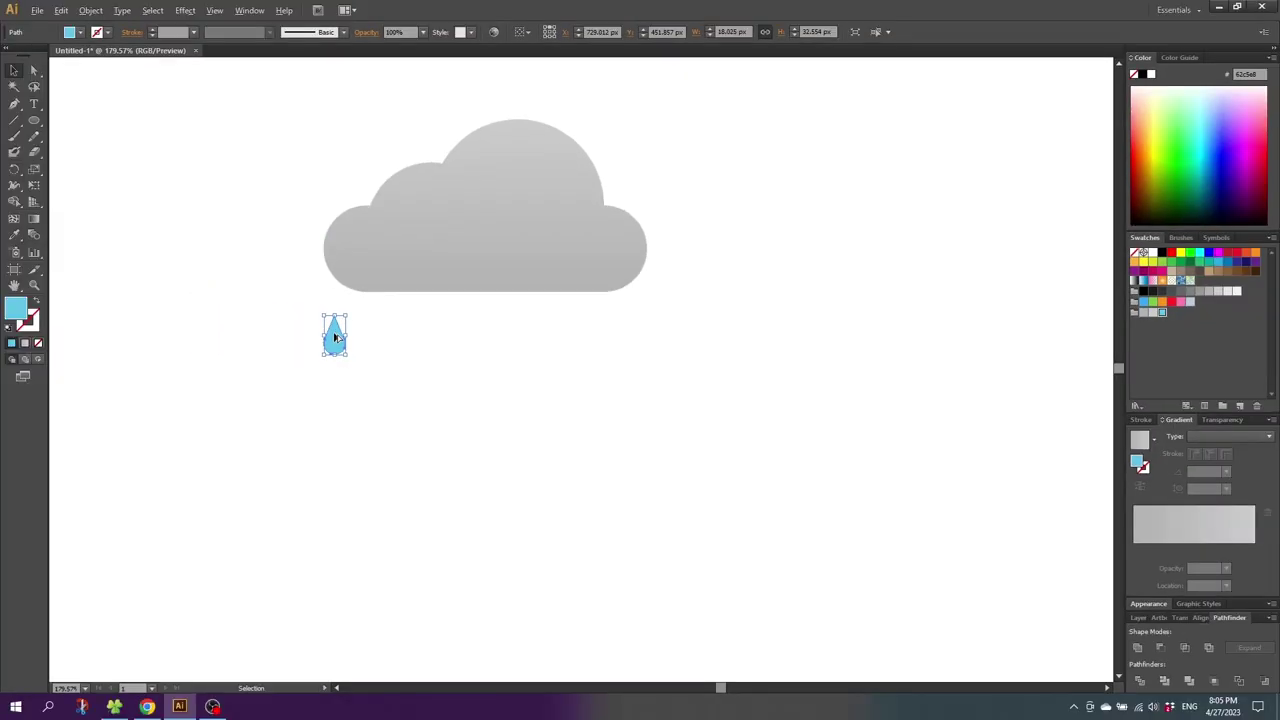
left_click_drag(336, 338, 495, 338)
left_click_drag(585, 314, 700, 365)
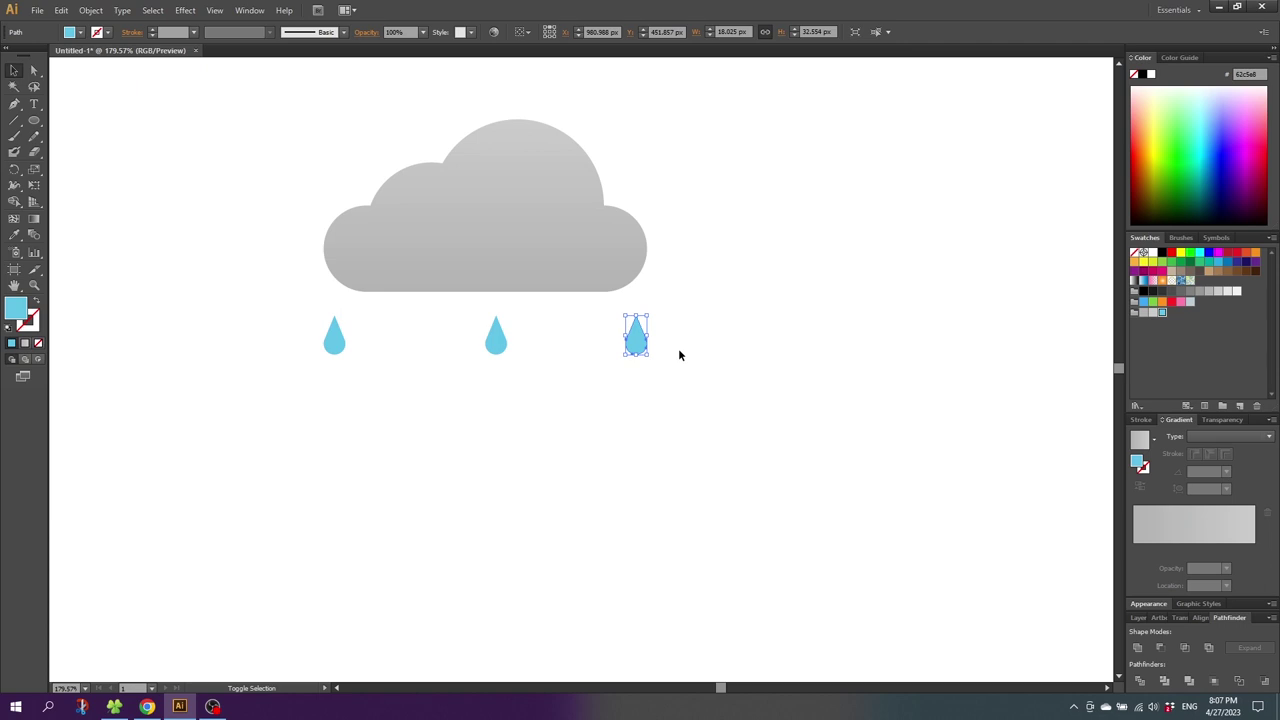
key("shift+Left")
key("shift+Left")
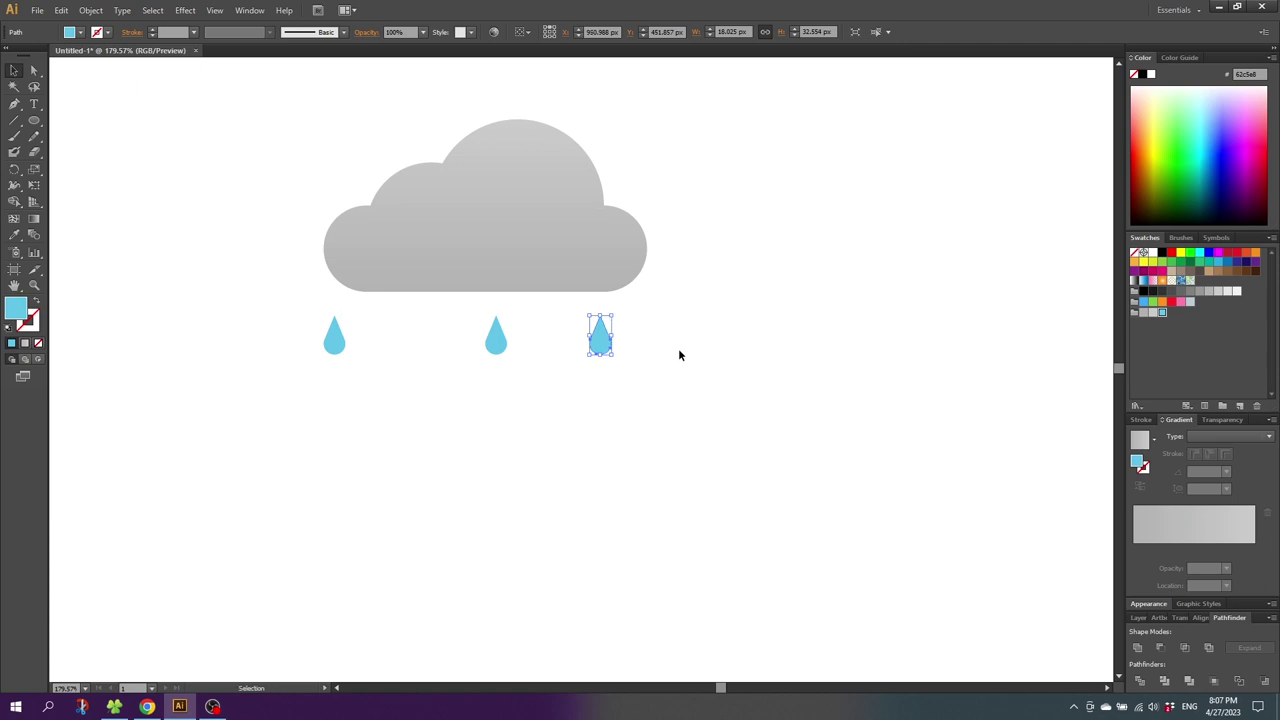
left_click_drag(385, 316, 296, 384)
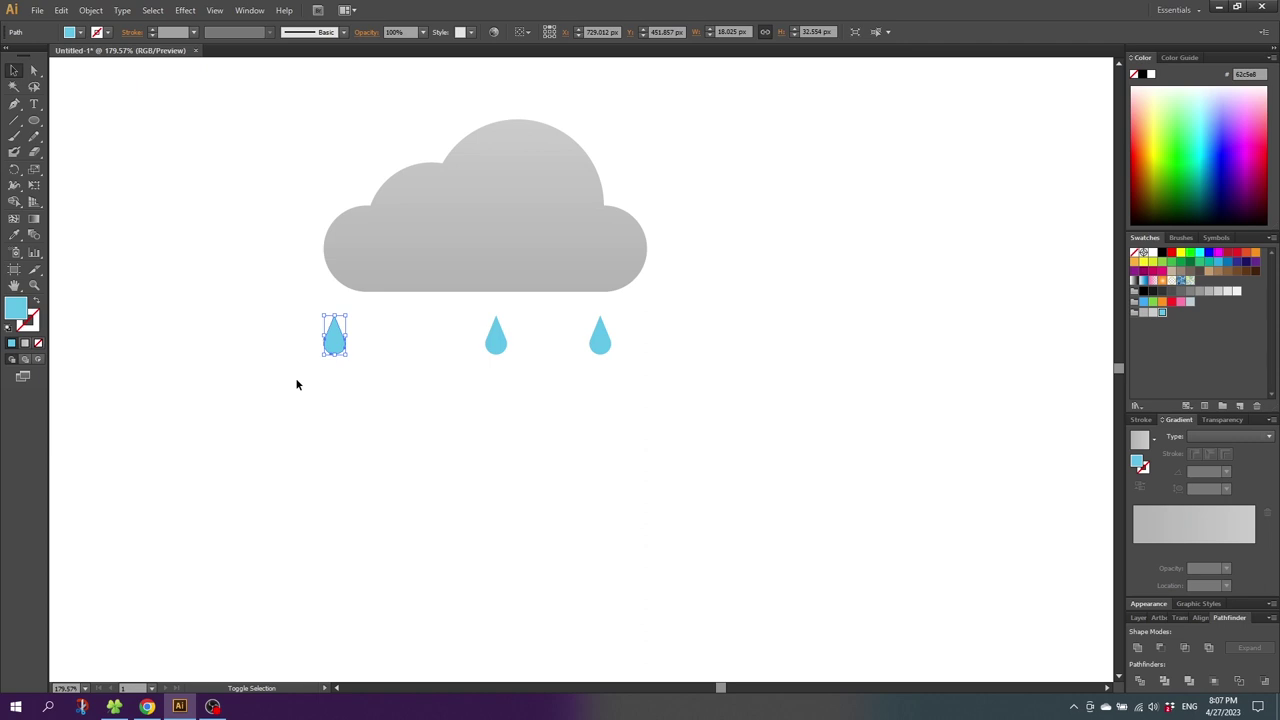
key("shift+Right")
key("shift+Right")
key("shift+Right")
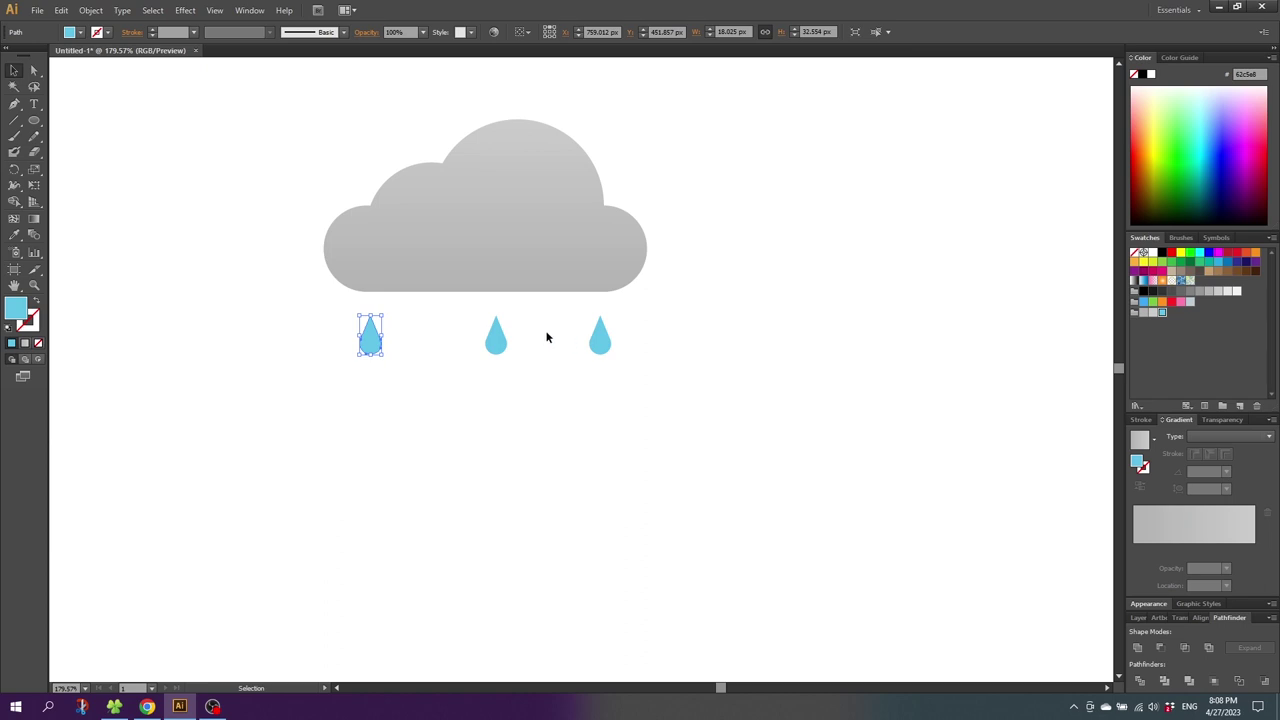
Step: Distribute the three drops by horizontal centres, aligned to selection, then drag a row copy down
left_click_drag(337, 320, 645, 362)
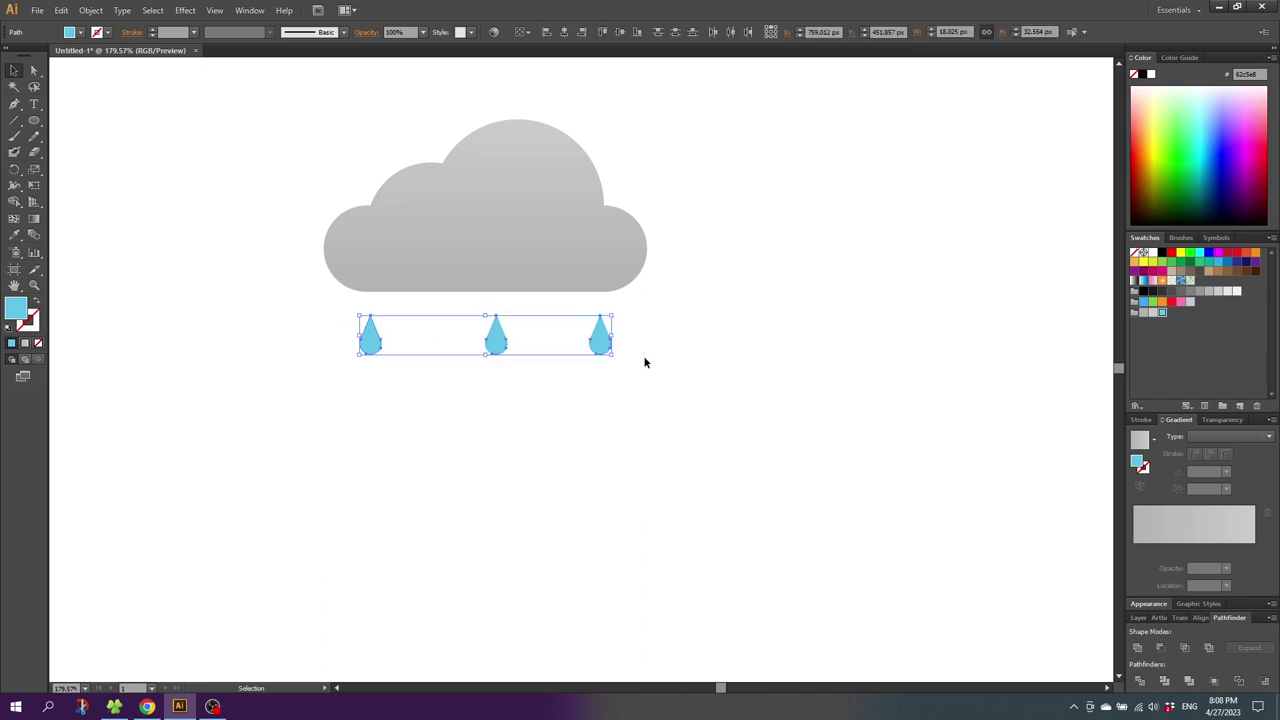
left_click(528, 37)
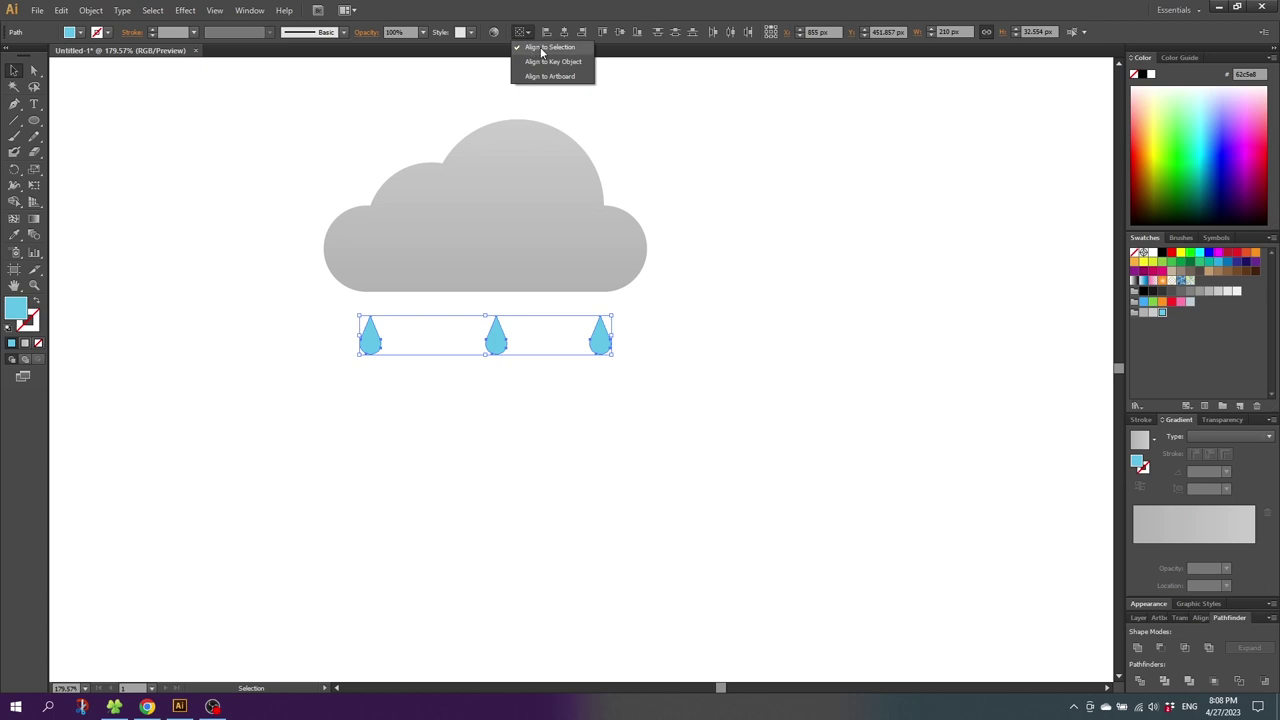
left_click(553, 47)
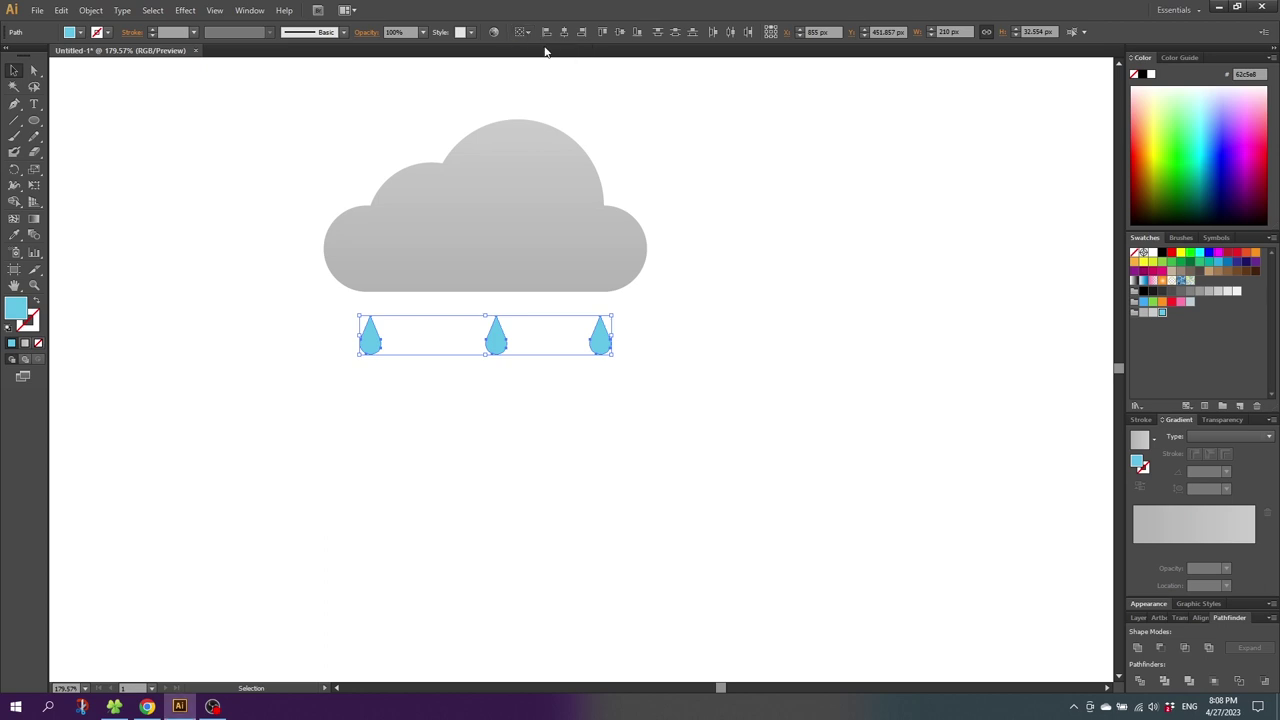
left_click(731, 33)
left_click_drag(486, 340, 488, 392)
Step: Delete the lower-left copied raindrop and group the remaining lower pair
left_click(371, 395)
key("Delete")
left_click_drag(398, 384, 655, 400)
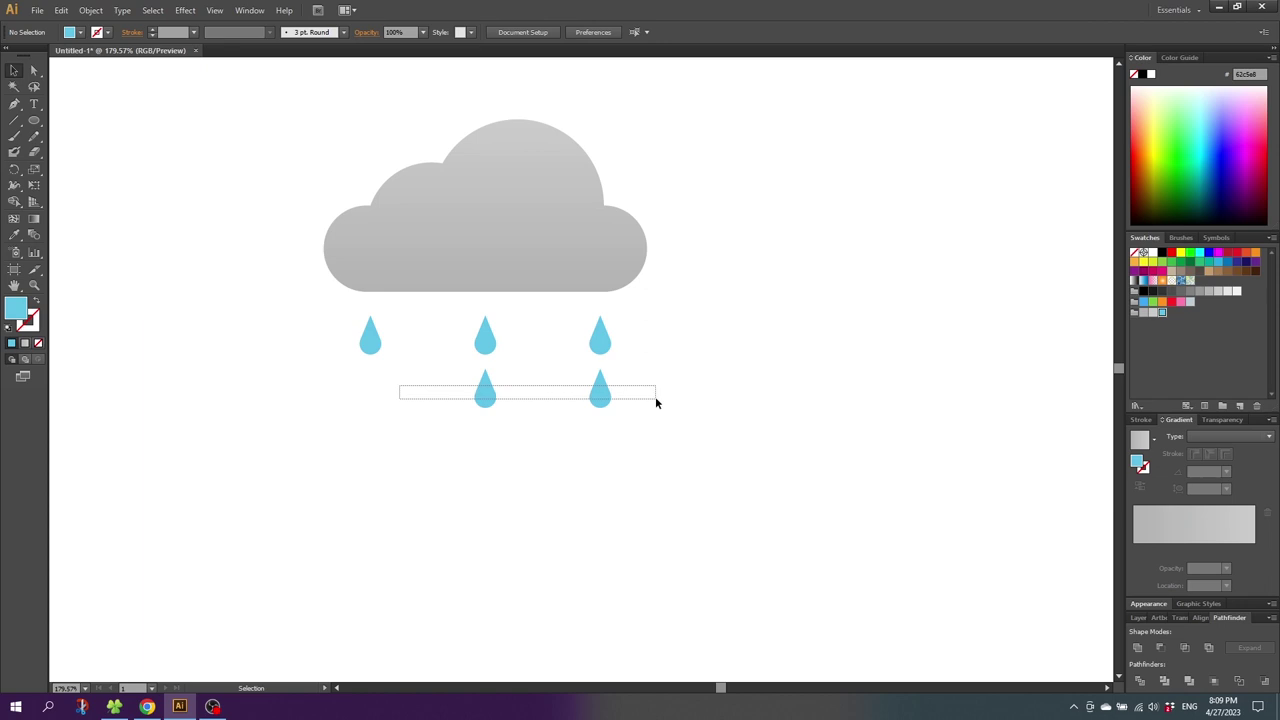
right_click(600, 388)
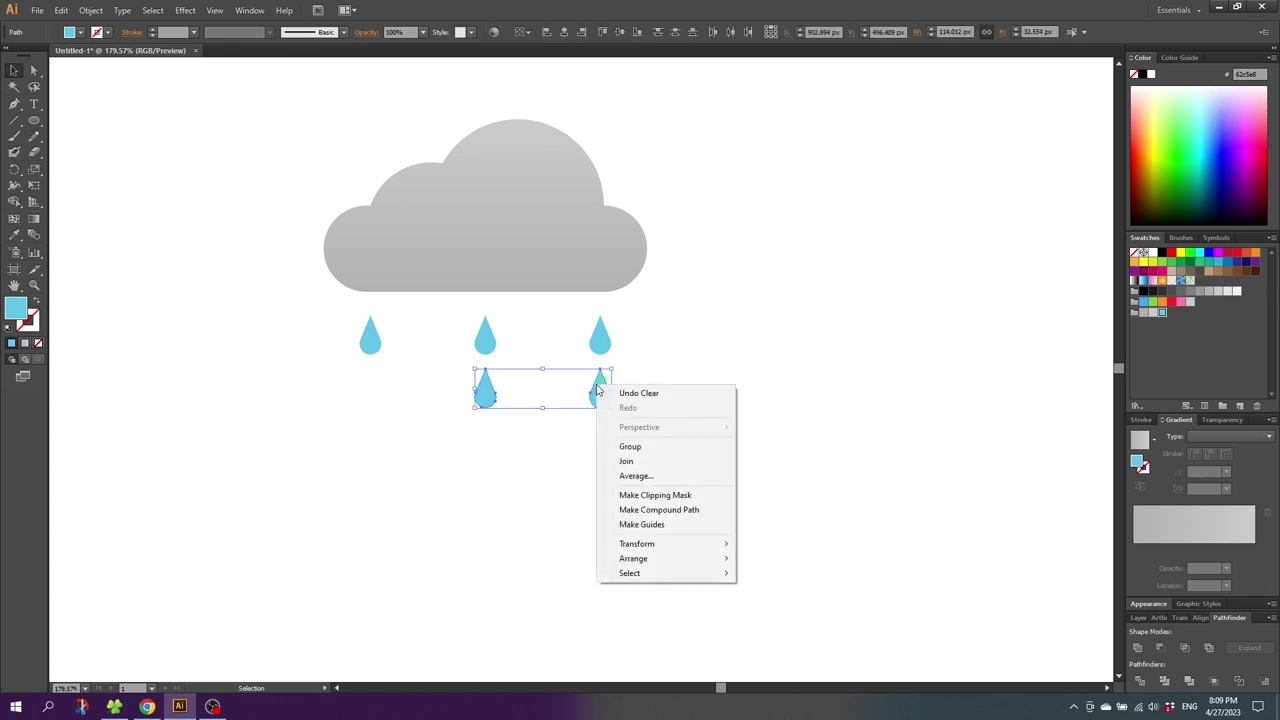
left_click(625, 446)
Step: Group the top row of three raindrops
left_click_drag(634, 326, 361, 338)
right_click(371, 333)
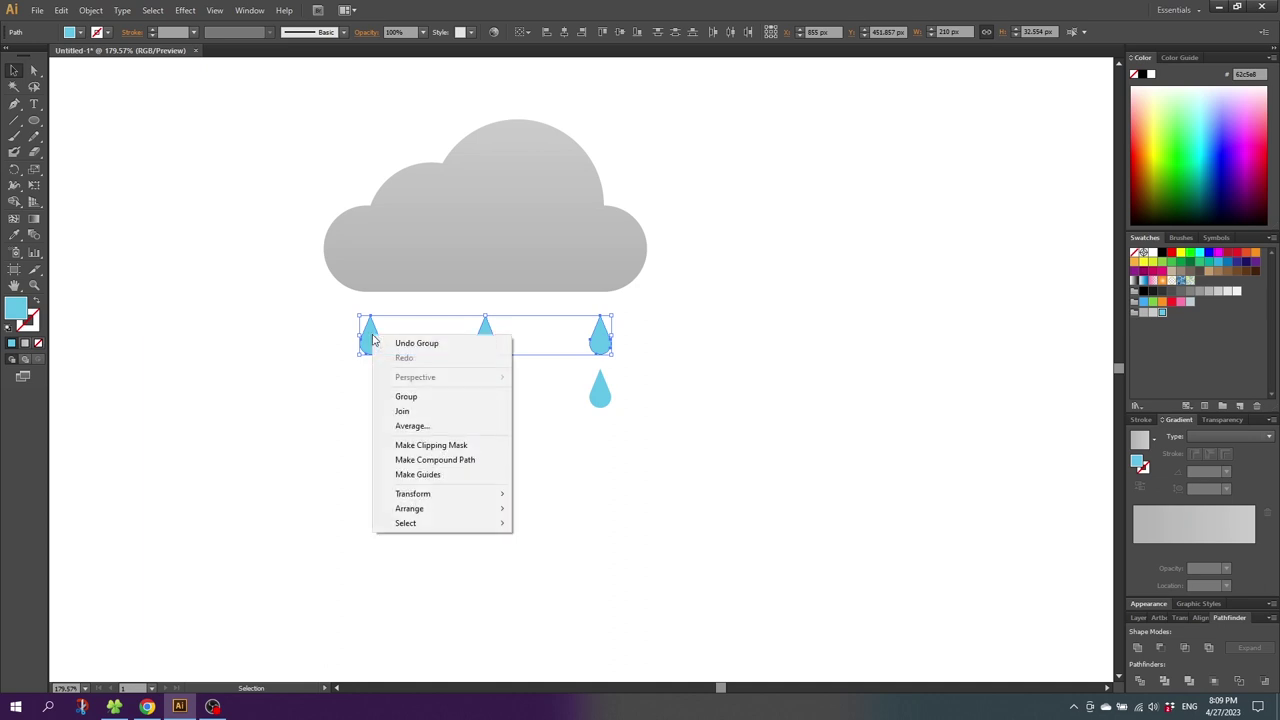
left_click(405, 398)
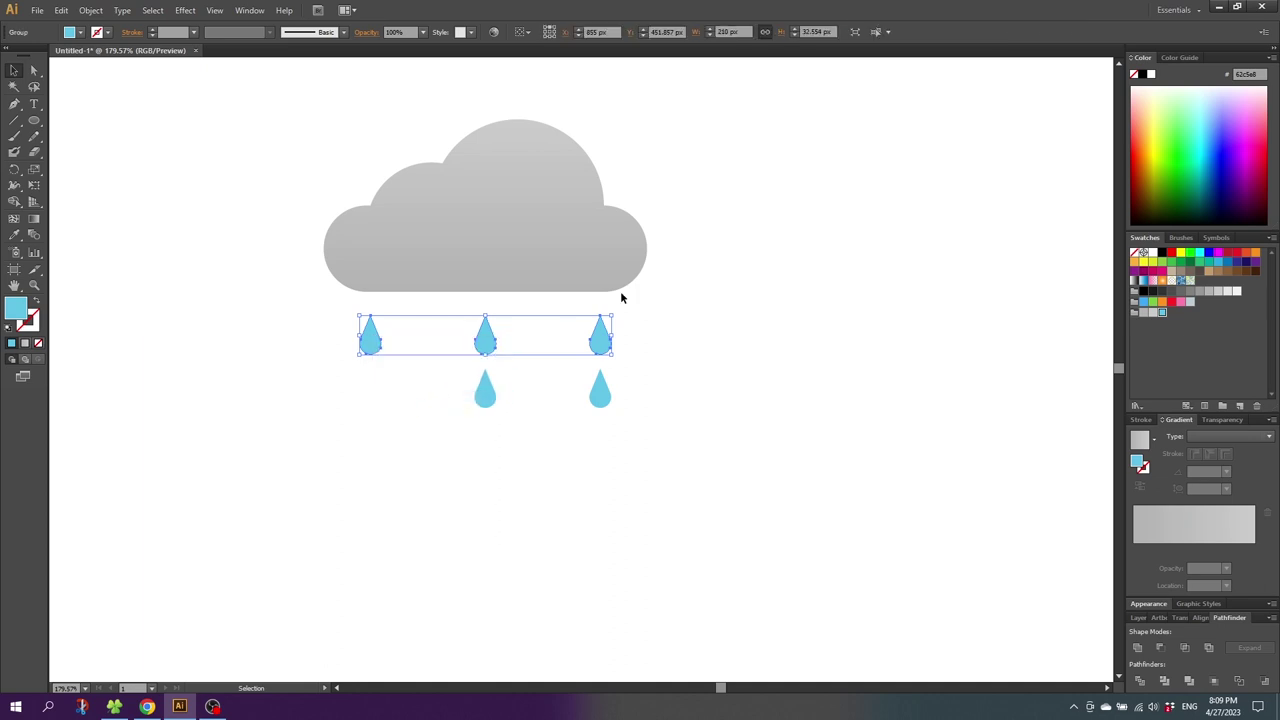
Step: Select the cloud and all raindrops, keeping alignment relative to the selection
left_click_drag(740, 151, 199, 446)
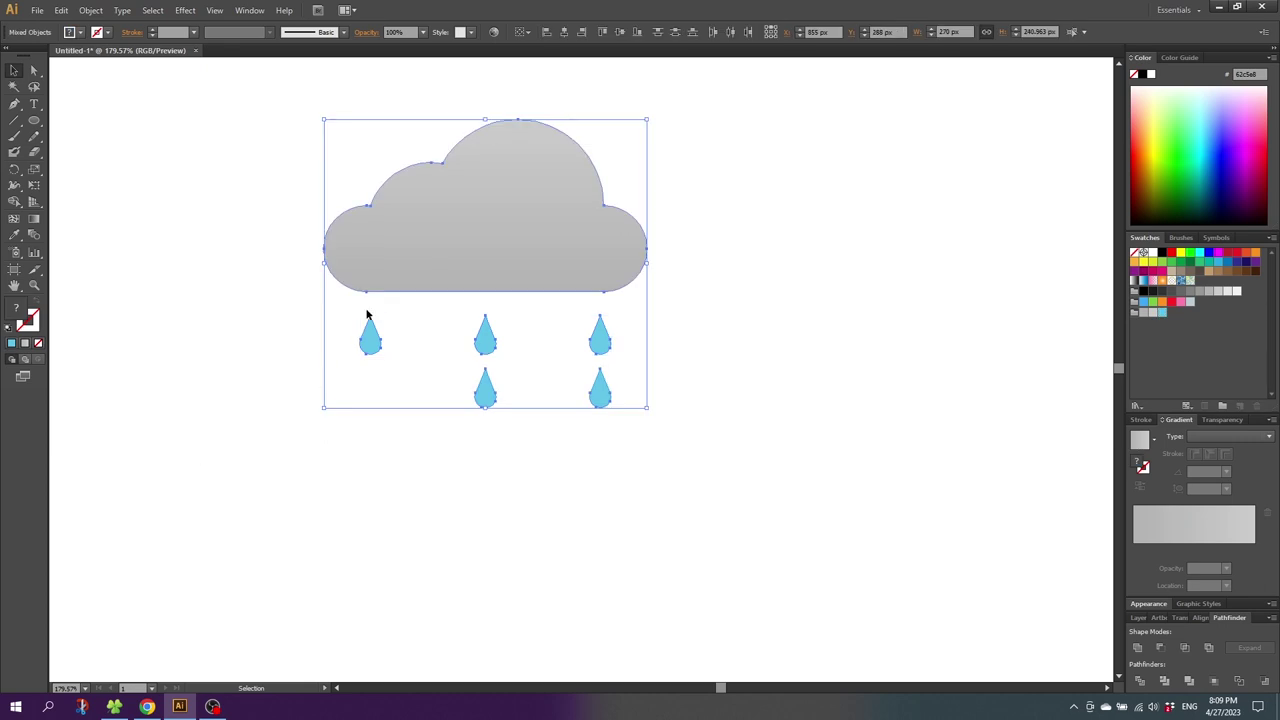
left_click(527, 34)
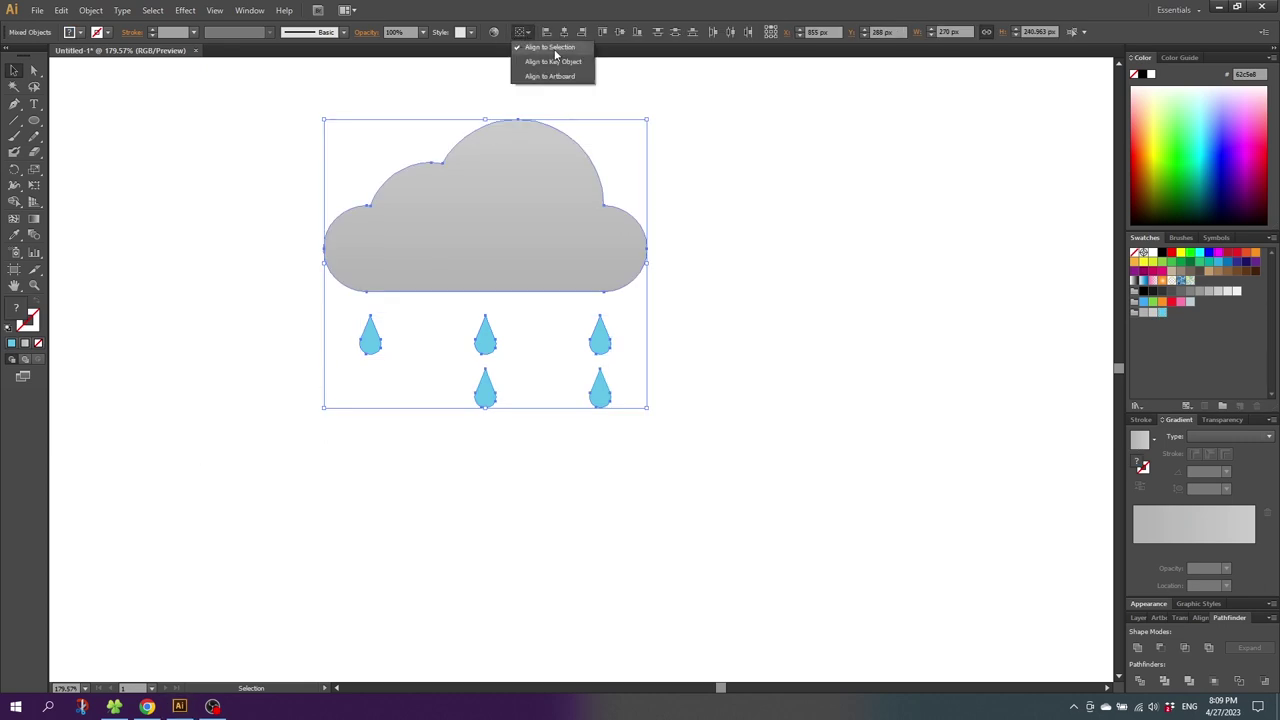
left_click(566, 48)
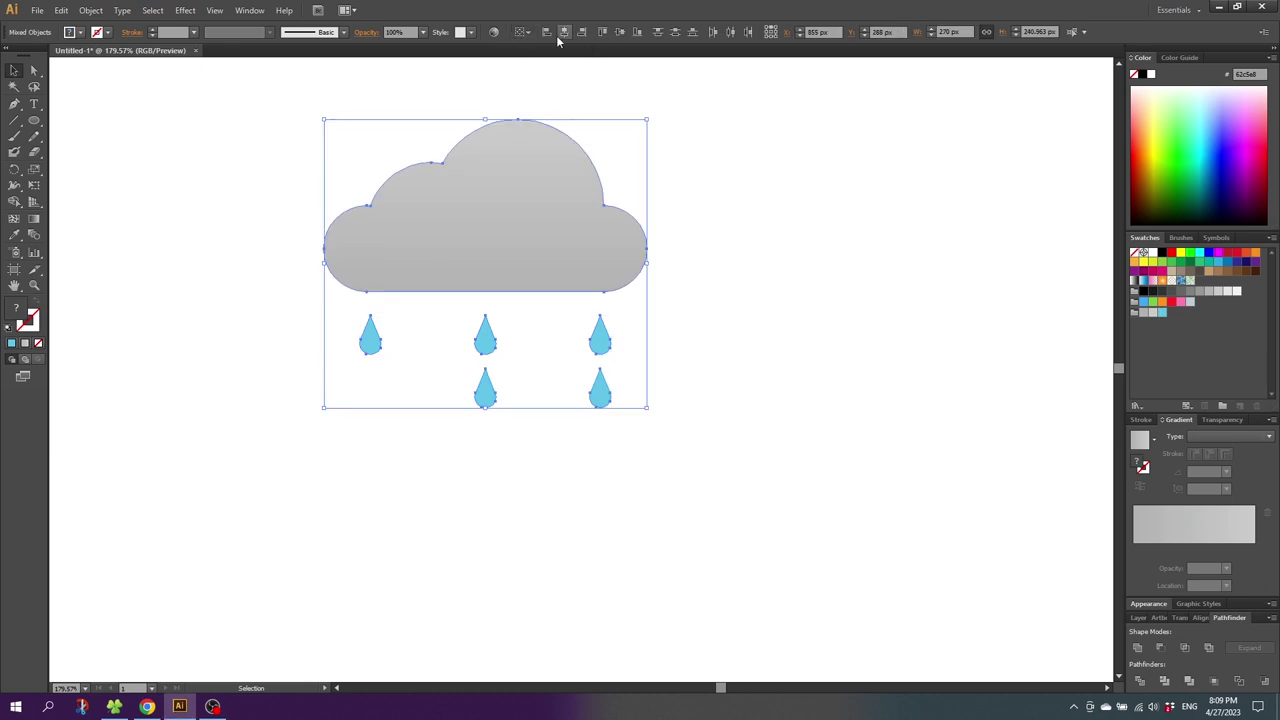